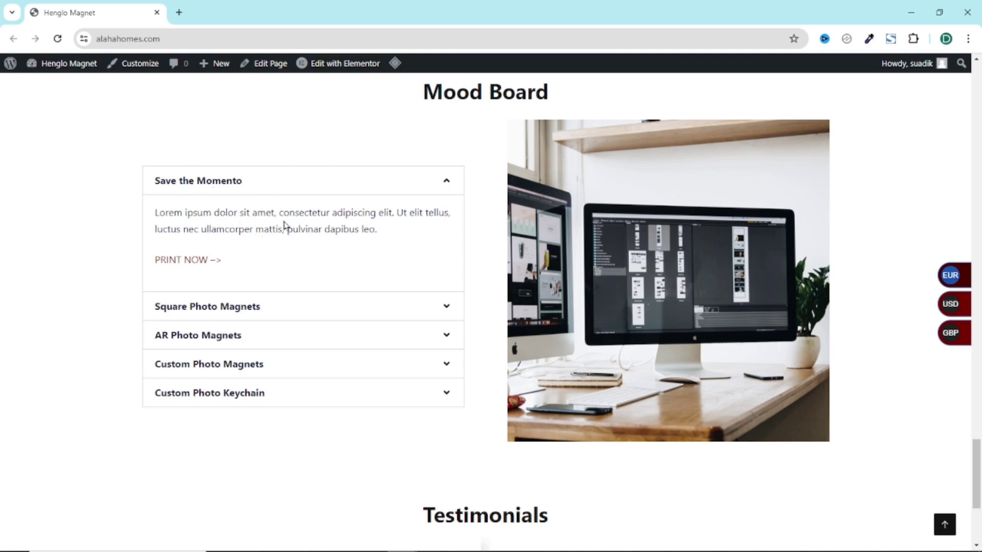
Preview the reference accordion's tabs, from Save the Momento to Custom Photo Keychain, watching the image swap.
click(246, 310)
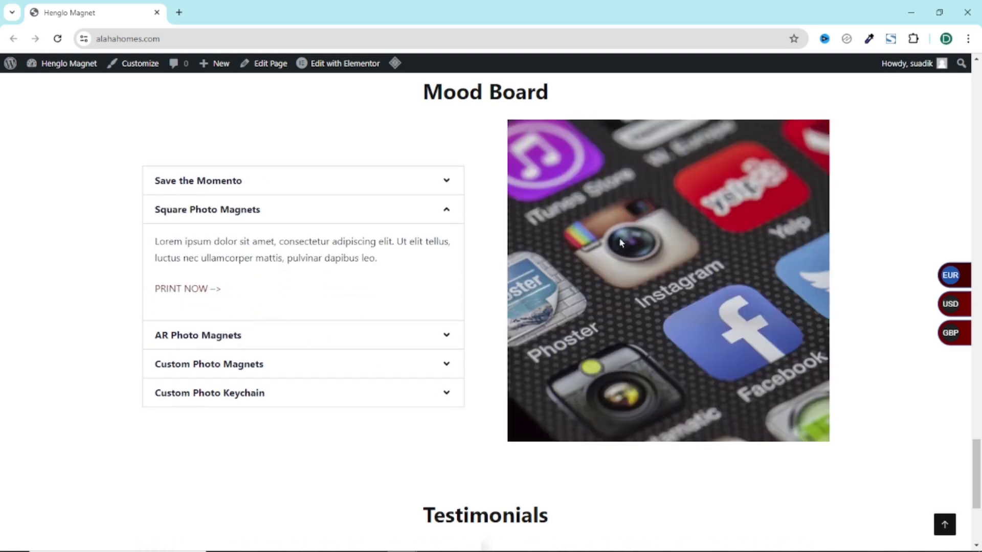
click(230, 336)
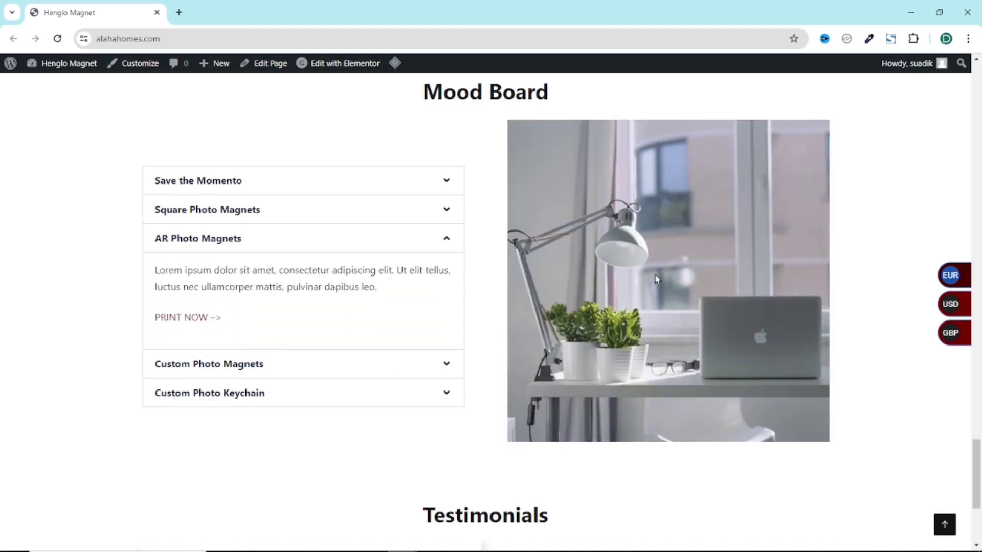
click(240, 366)
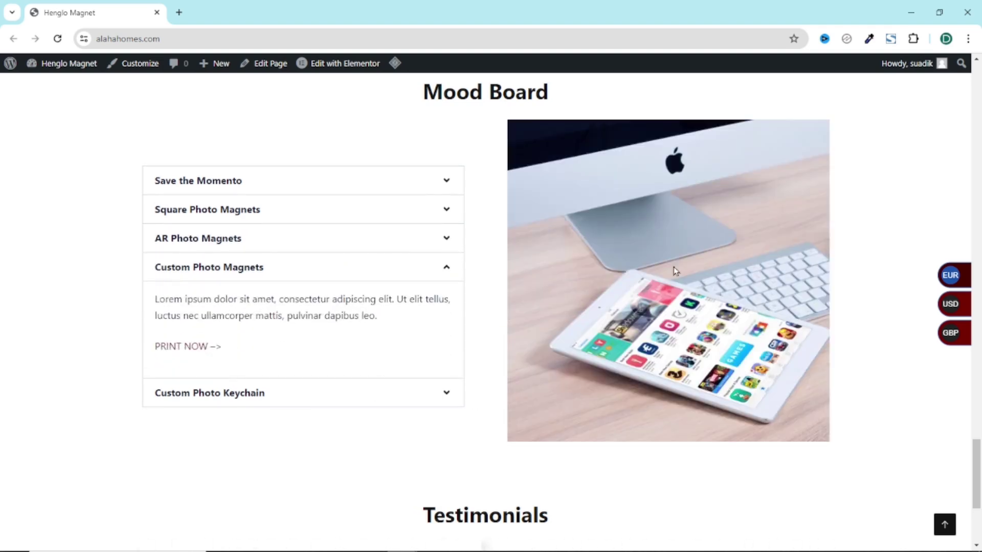
click(272, 395)
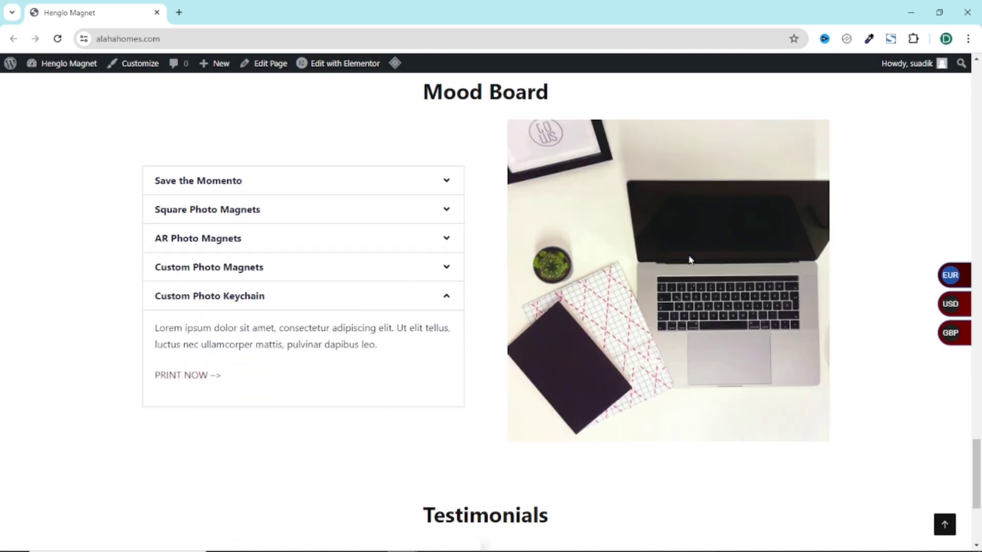
click(197, 182)
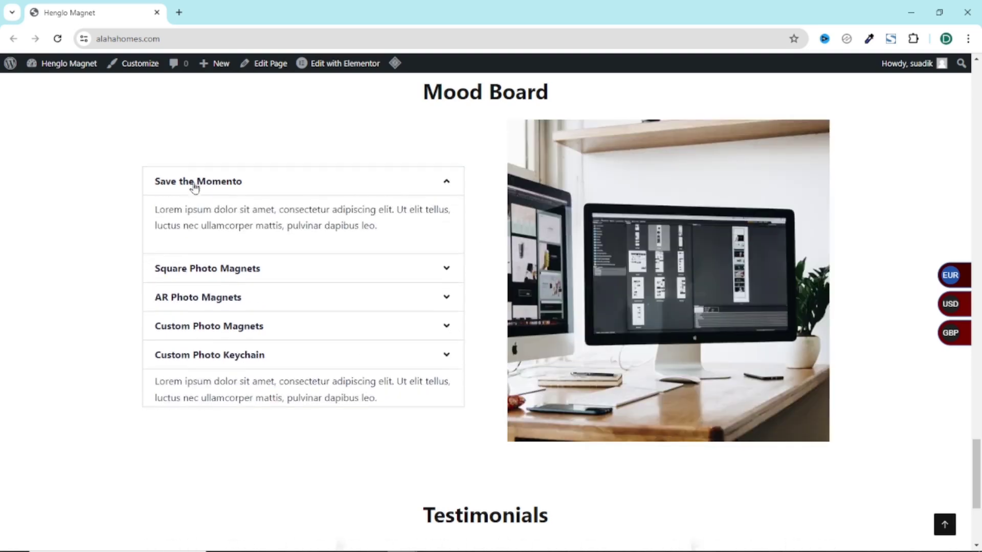
click(218, 305)
click(211, 338)
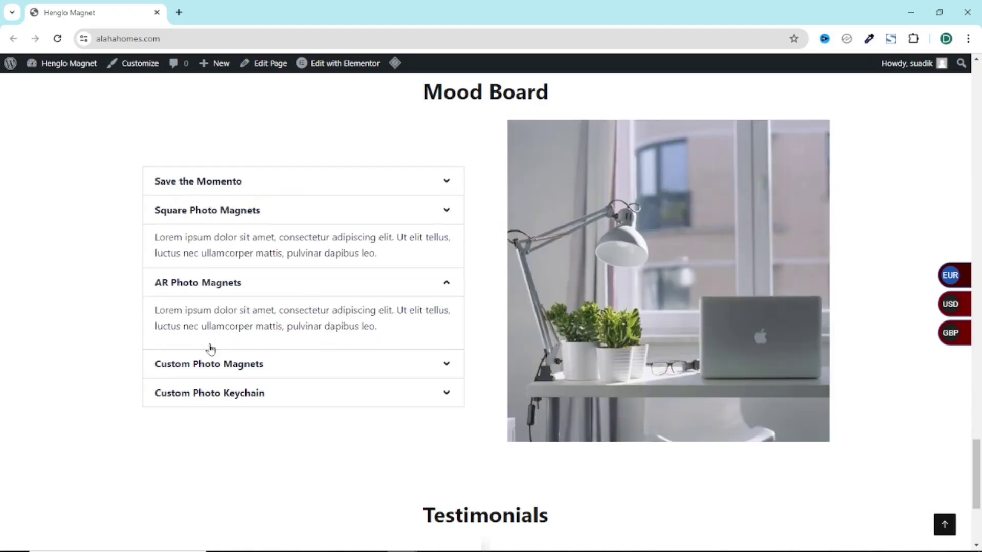
click(204, 366)
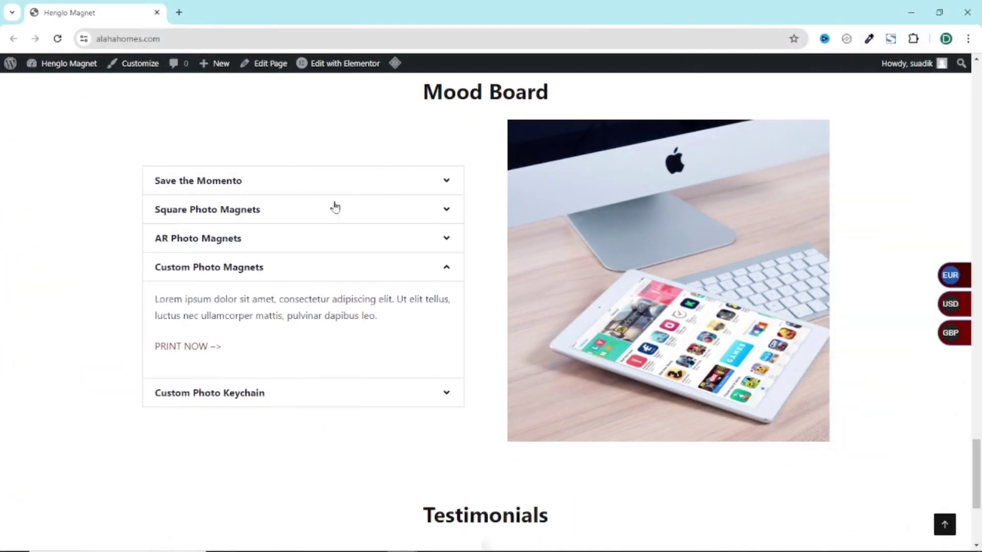
click(267, 238)
click(270, 218)
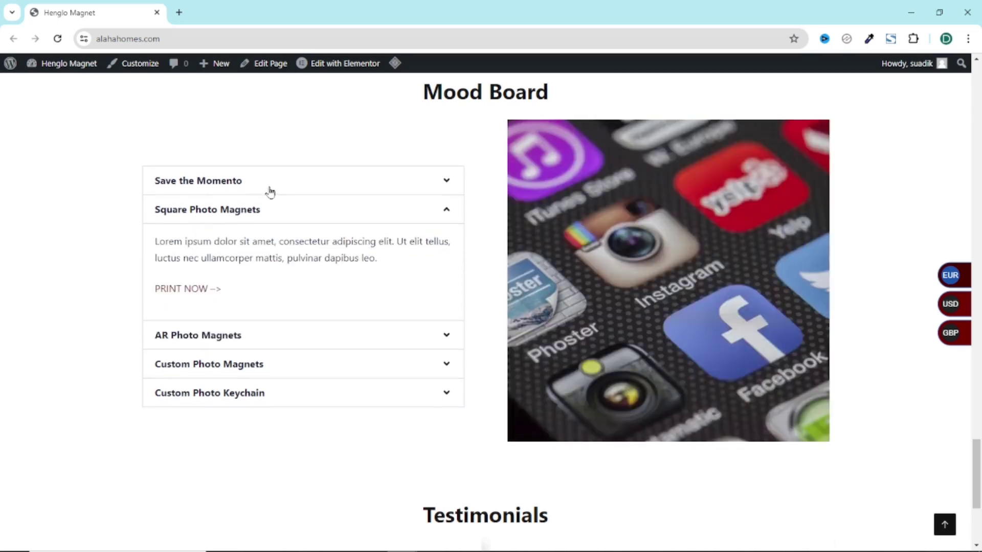
click(269, 192)
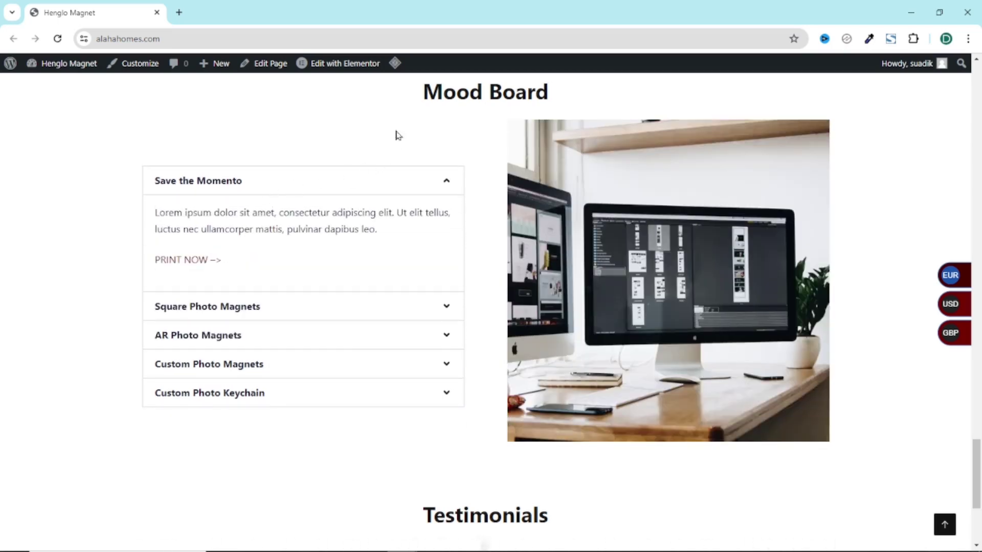
Open the Home page in Elementor and scroll down to the Testimonials section.
click(338, 67)
mouse_move(403, 540)
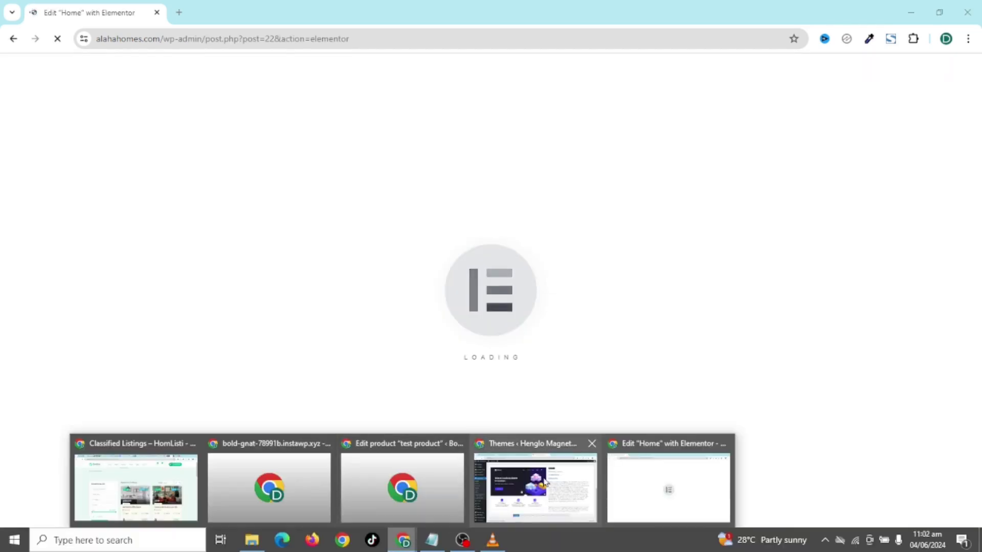
scroll(789, 295, down, 7)
scroll(790, 295, down, 8)
scroll(782, 307, down, 5)
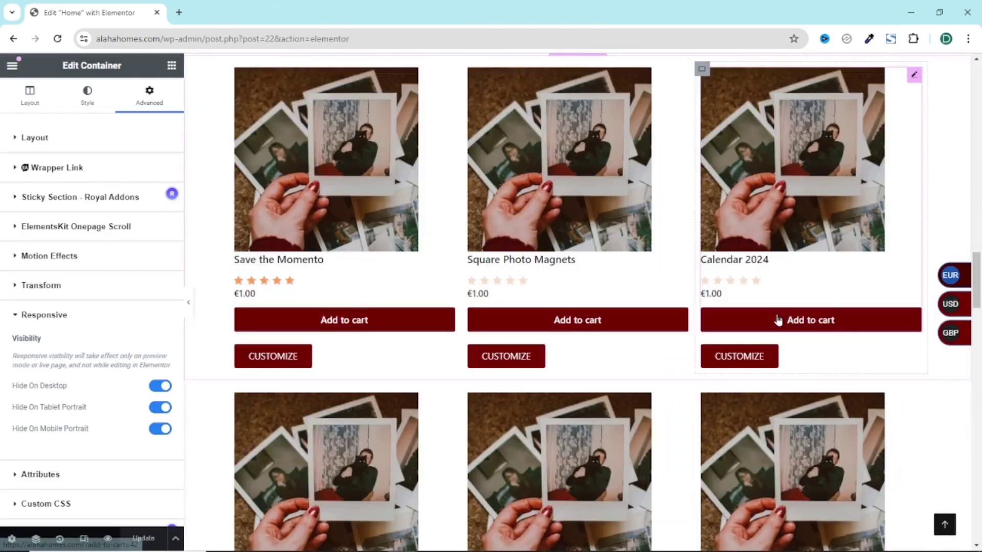
scroll(780, 312, down, 2)
scroll(778, 320, down, 2)
scroll(778, 319, down, 3)
scroll(777, 317, down, 1)
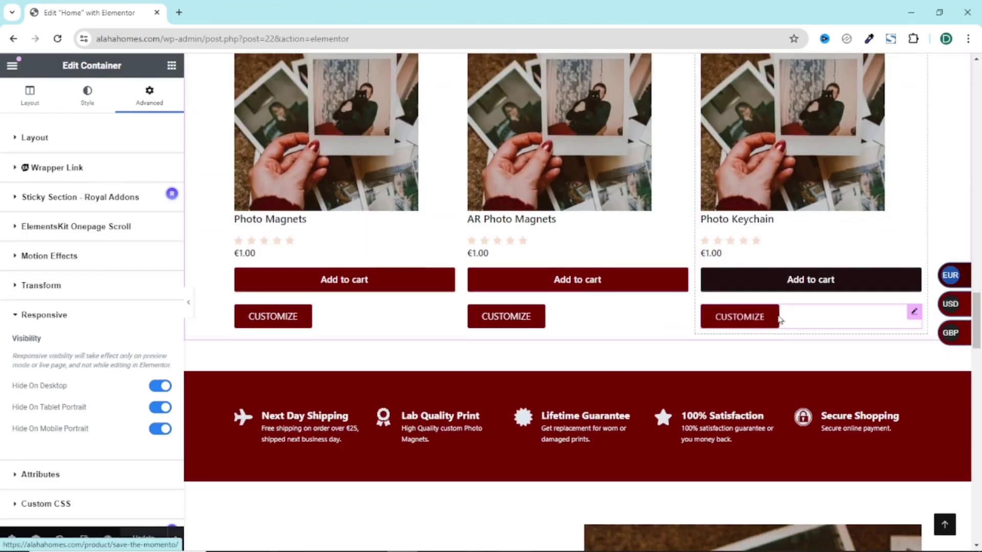
scroll(777, 317, down, 3)
scroll(798, 333, down, 10)
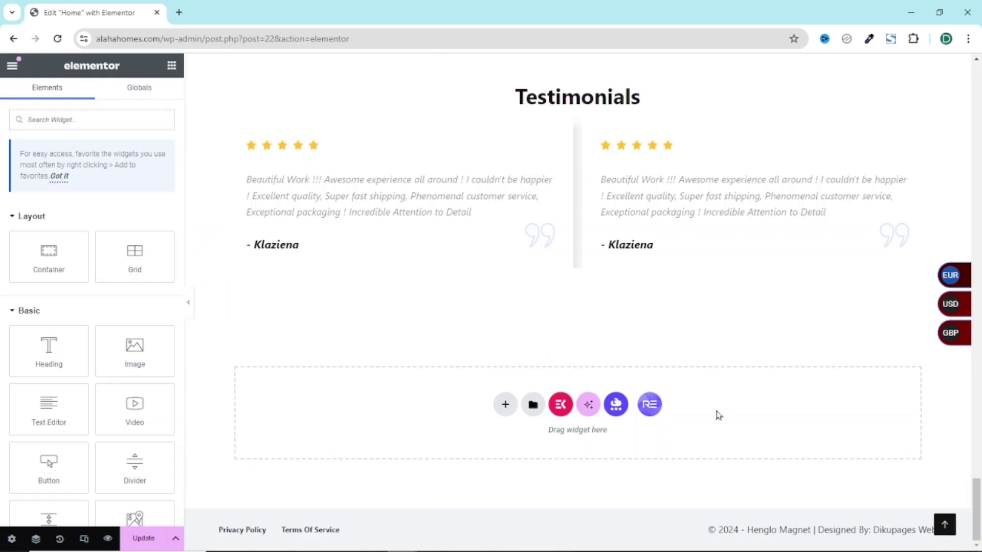
Add a two-column Flexbox container below the Testimonials section.
click(504, 405)
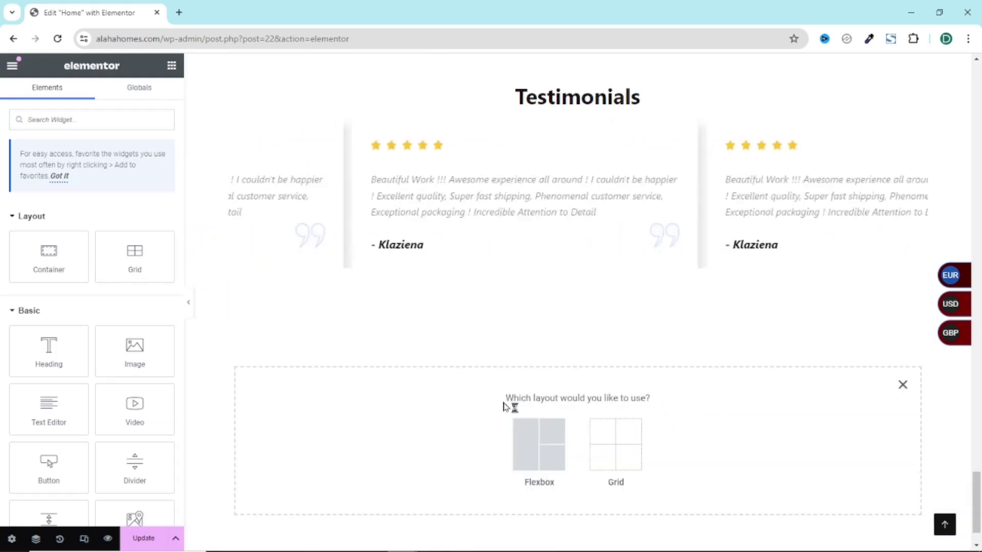
click(543, 452)
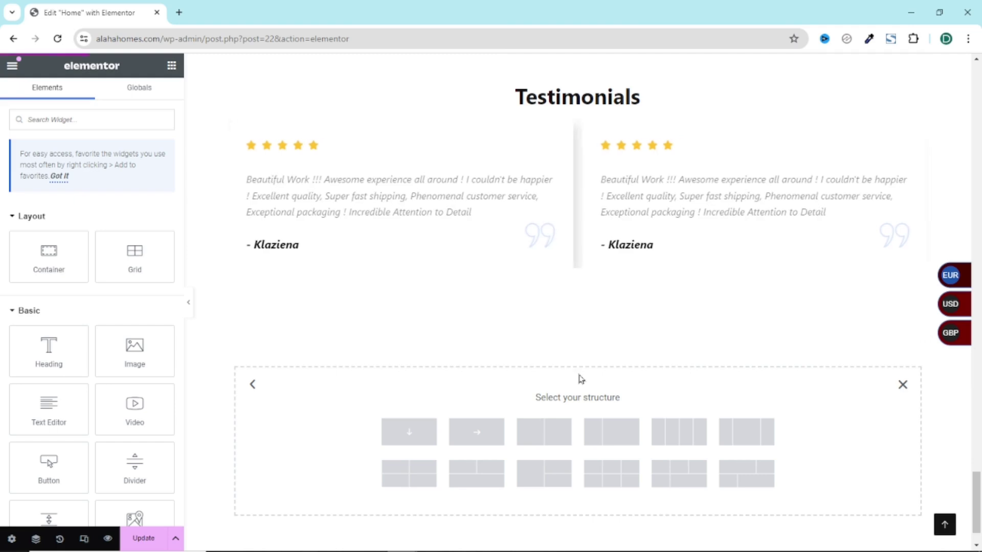
click(546, 433)
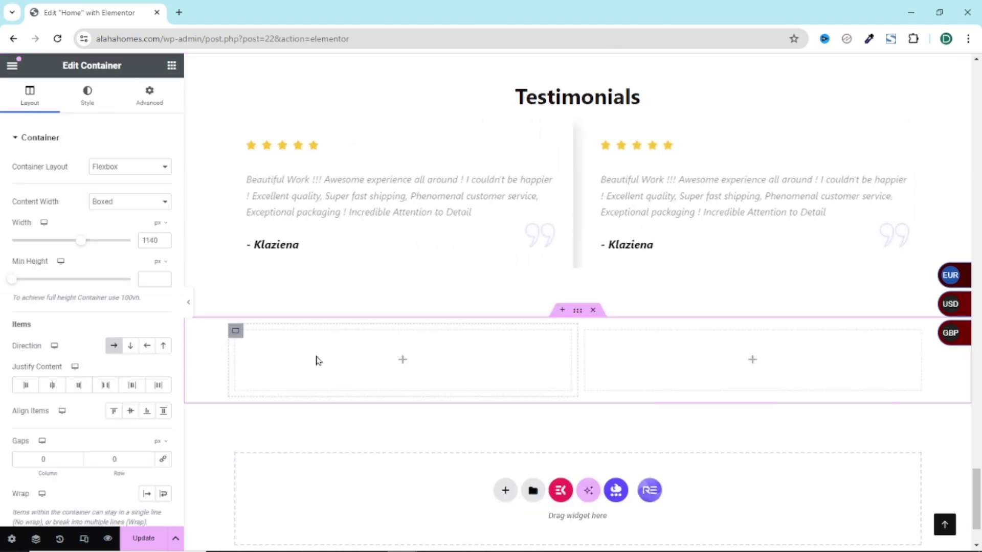
click(172, 66)
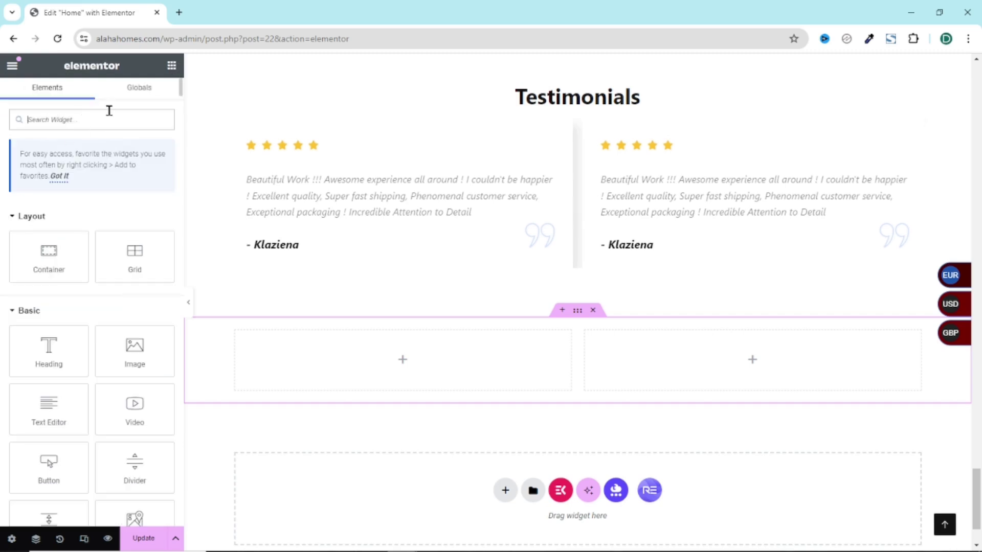
Search for 'accordion' and drop the Accordion widget into the left column.
text(a)
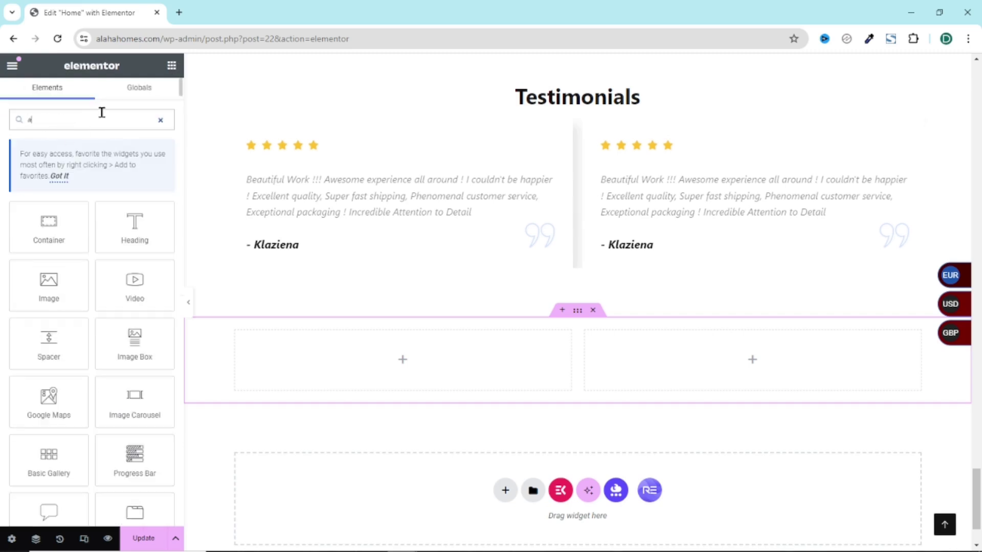
text(ccordion)
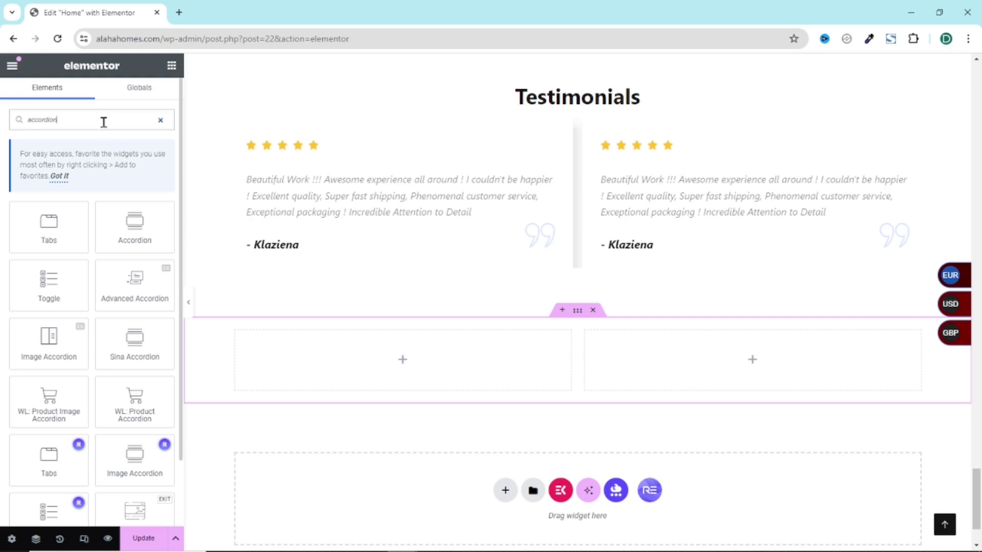
drag(134, 230, 132, 258)
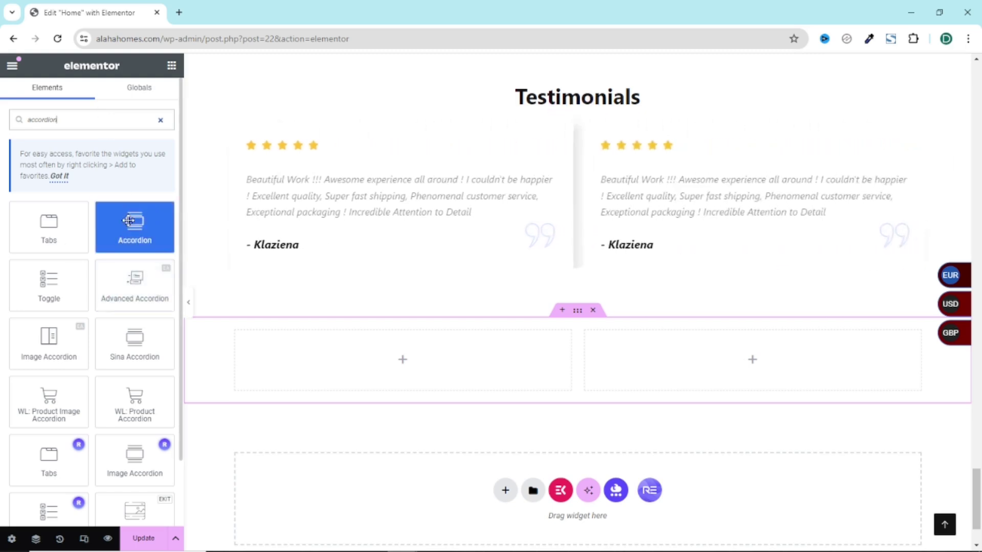
drag(128, 220, 417, 359)
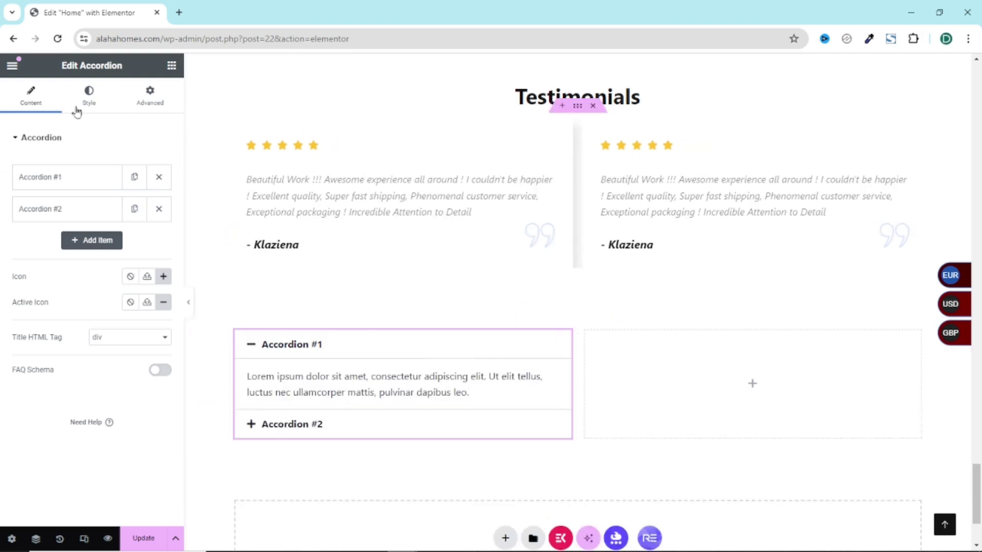
Bring the accordion to exactly four items, deleting the extra fifth one.
click(100, 242)
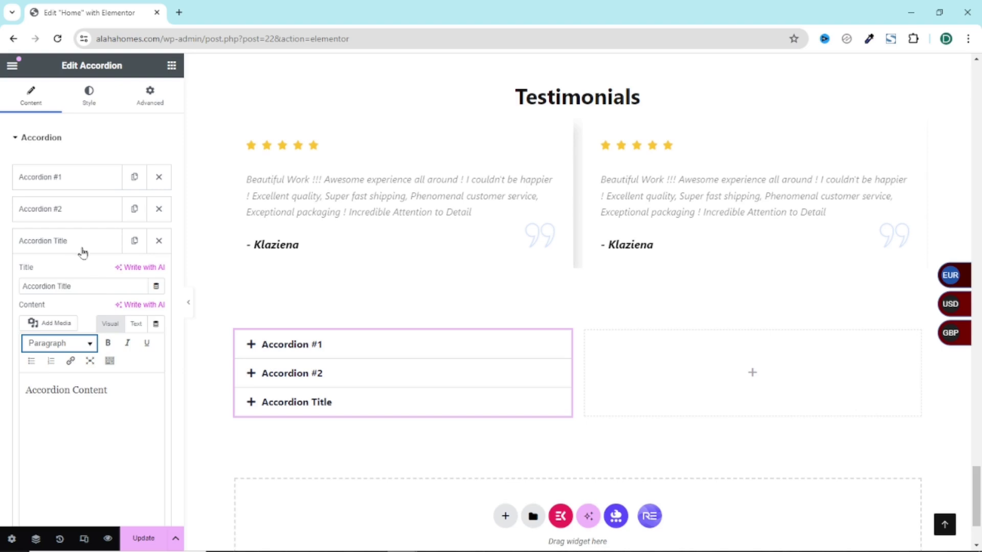
click(82, 250)
click(93, 281)
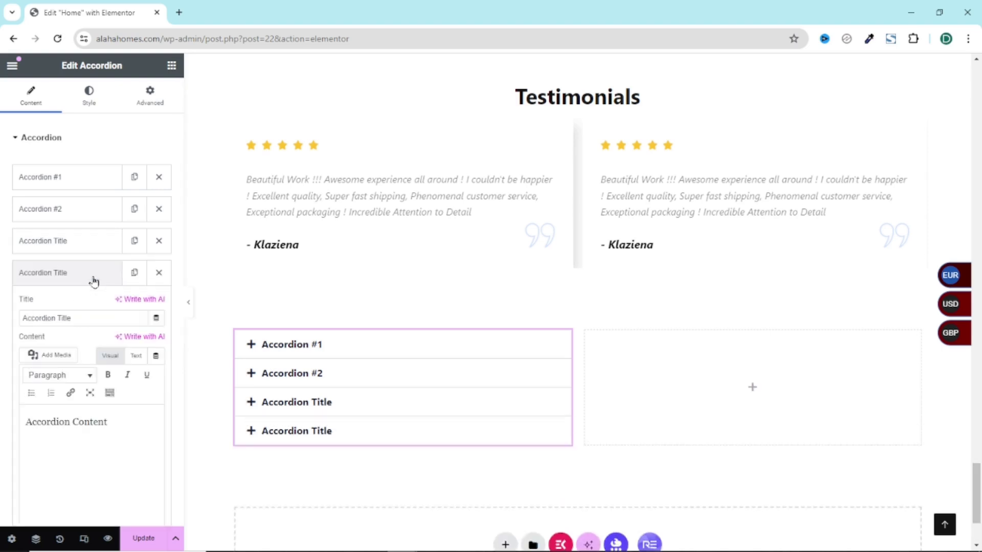
click(92, 280)
click(85, 319)
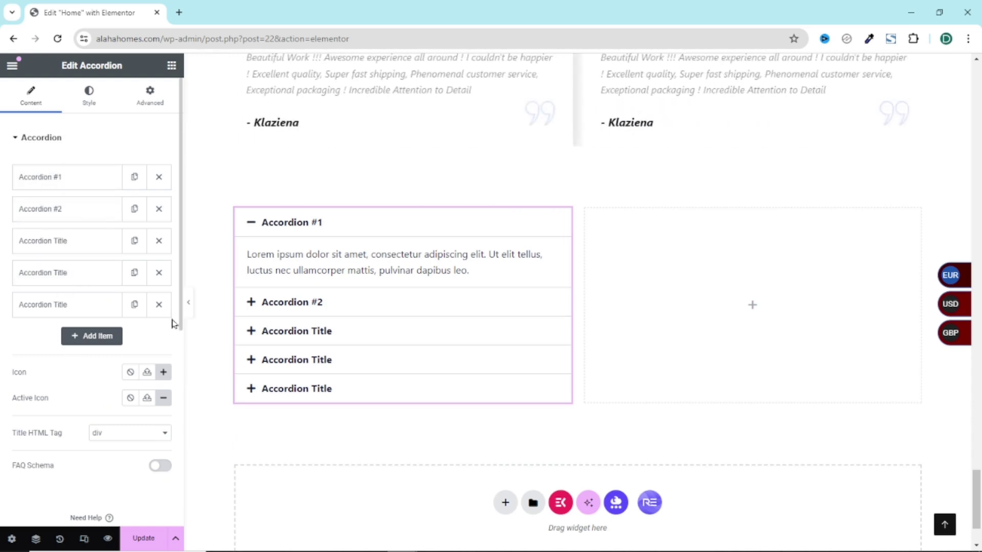
click(159, 304)
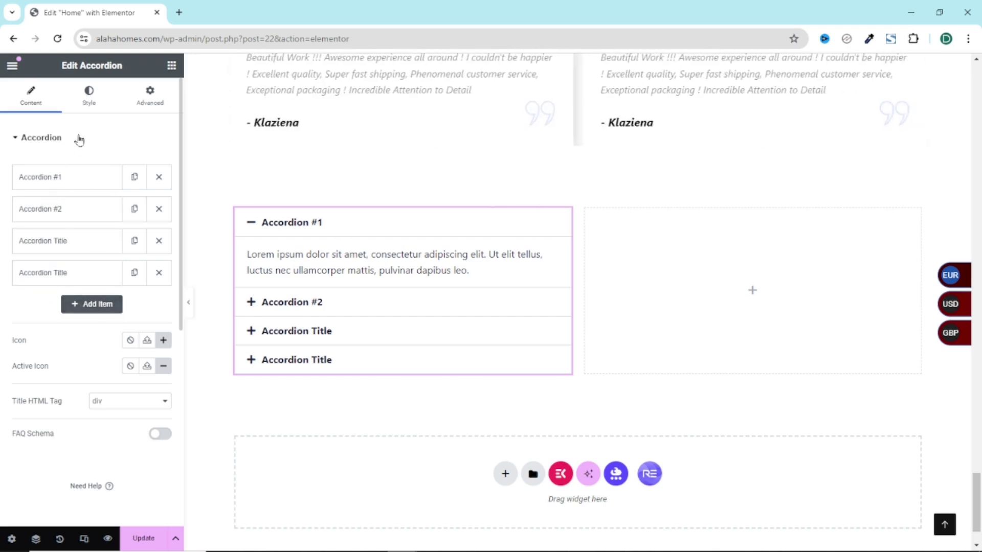
Retitle the first accordion item from Accordion #1 to High-Quality Printing.
click(59, 178)
click(82, 221)
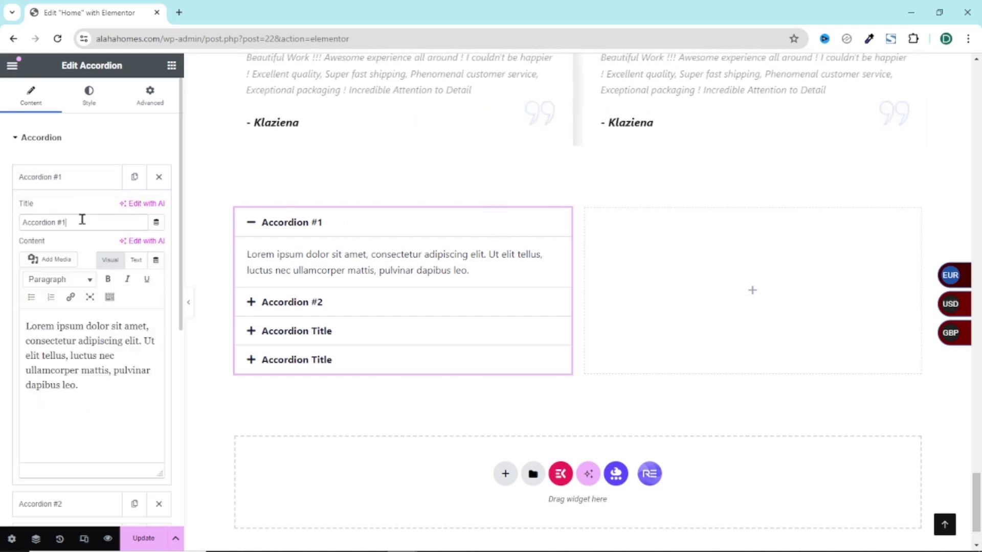
drag(81, 221, 7, 237)
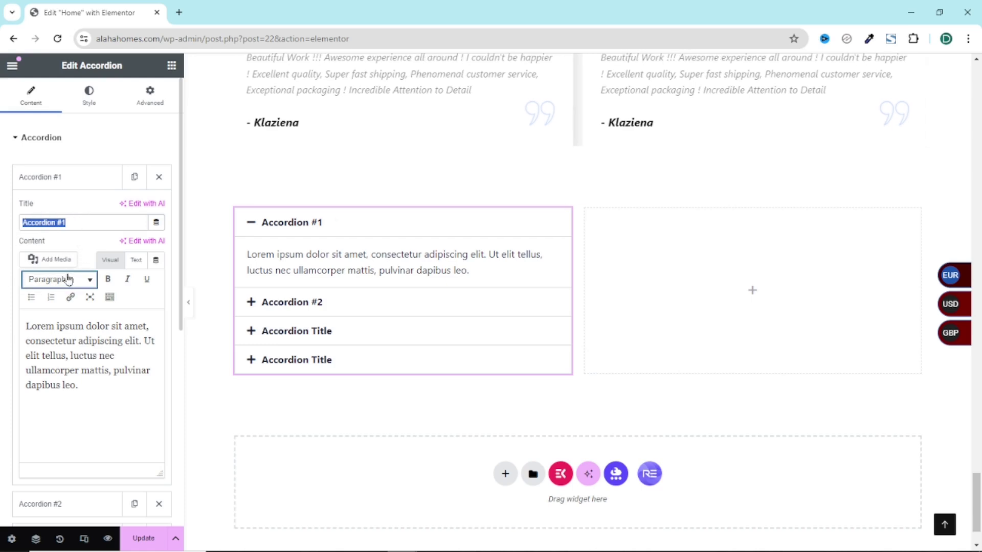
text(High-Quality Printing)
drag(94, 388, 13, 310)
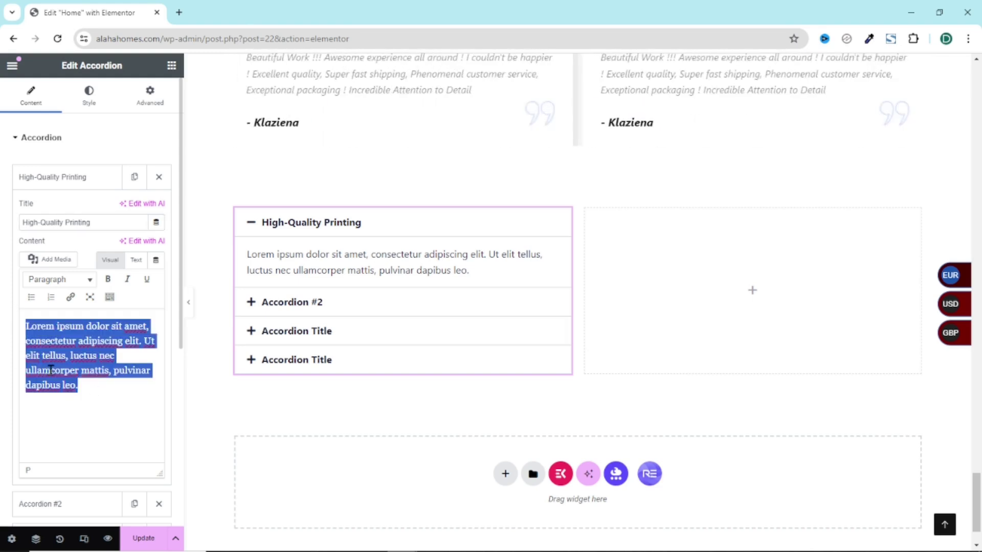
click(88, 180)
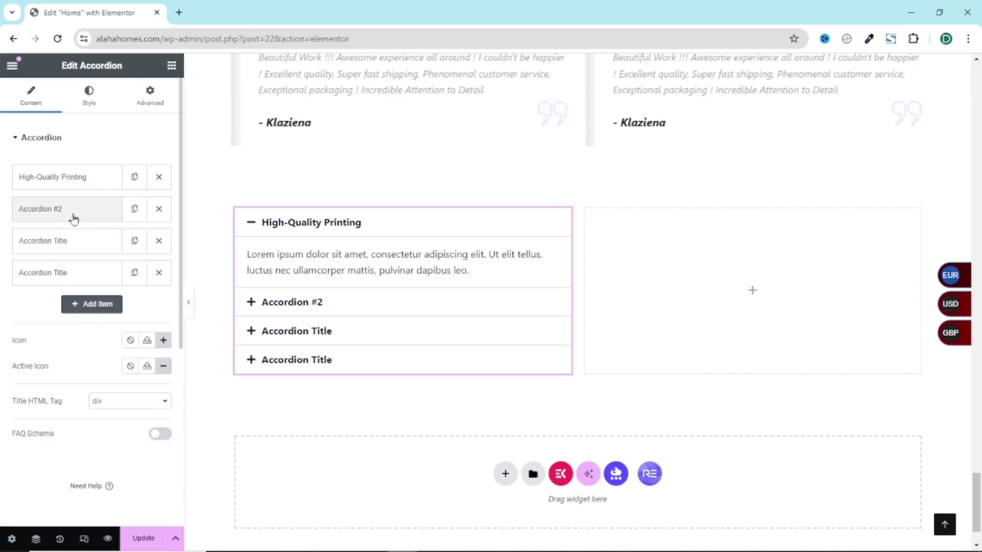
Retitle the second accordion item from Accordion #2 to Customization Options.
click(73, 217)
drag(90, 255, 6, 267)
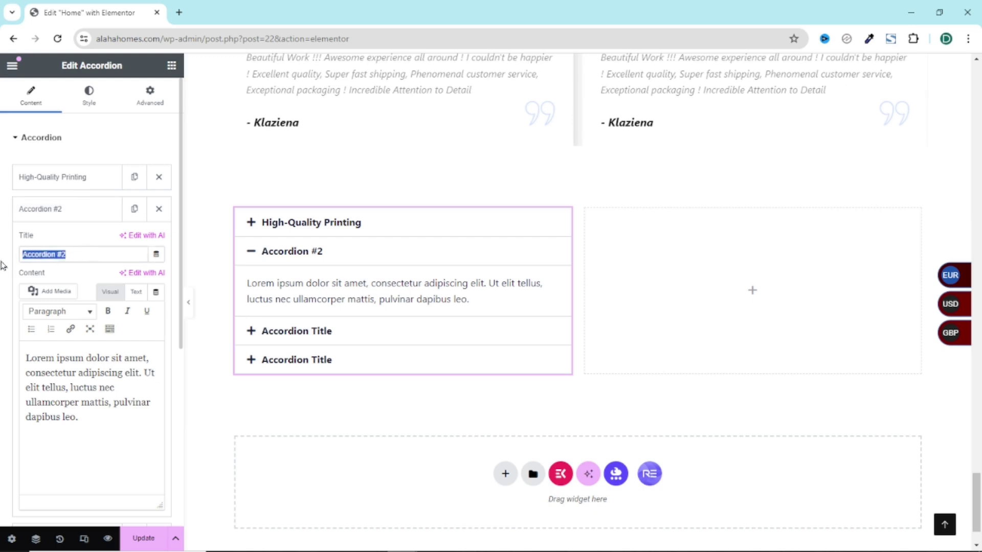
text(Customization Options)
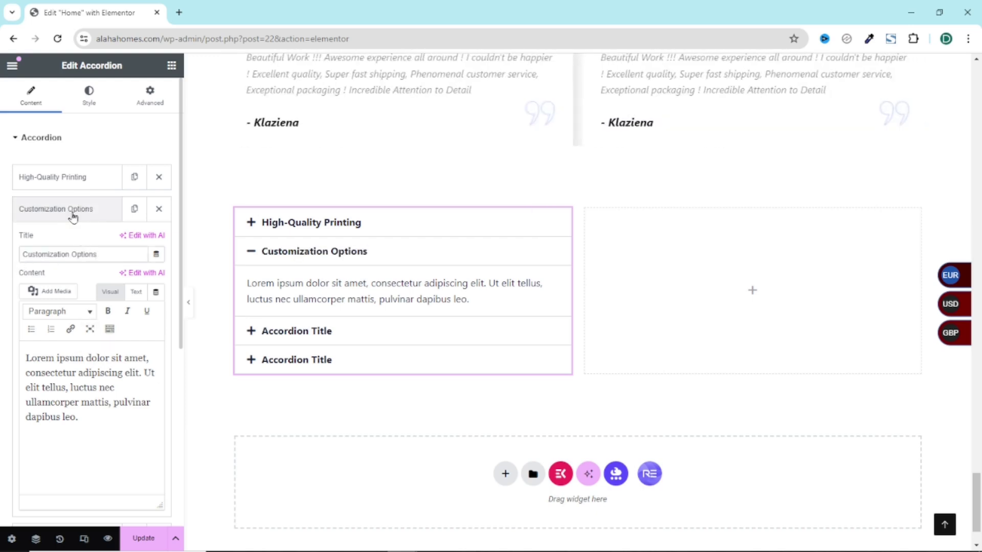
click(74, 215)
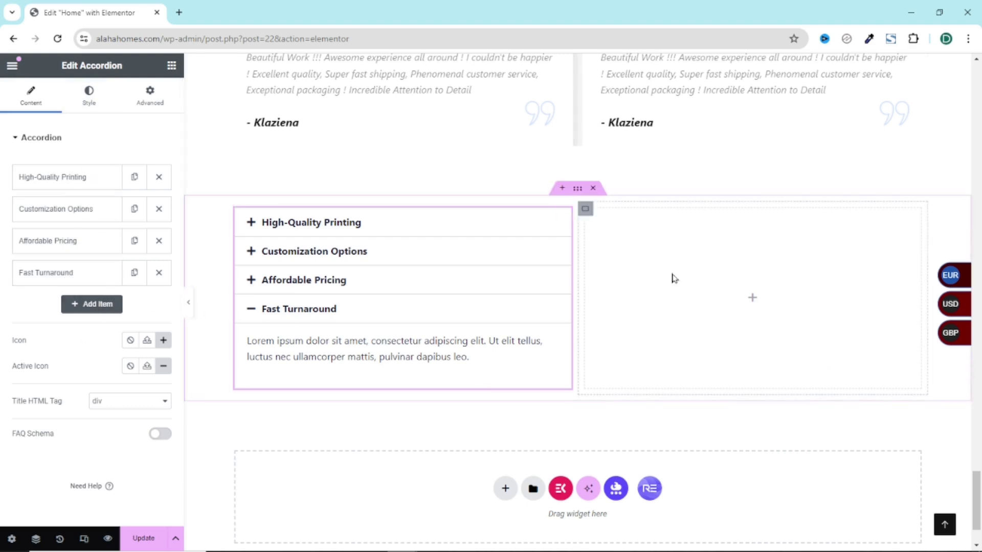
click(171, 66)
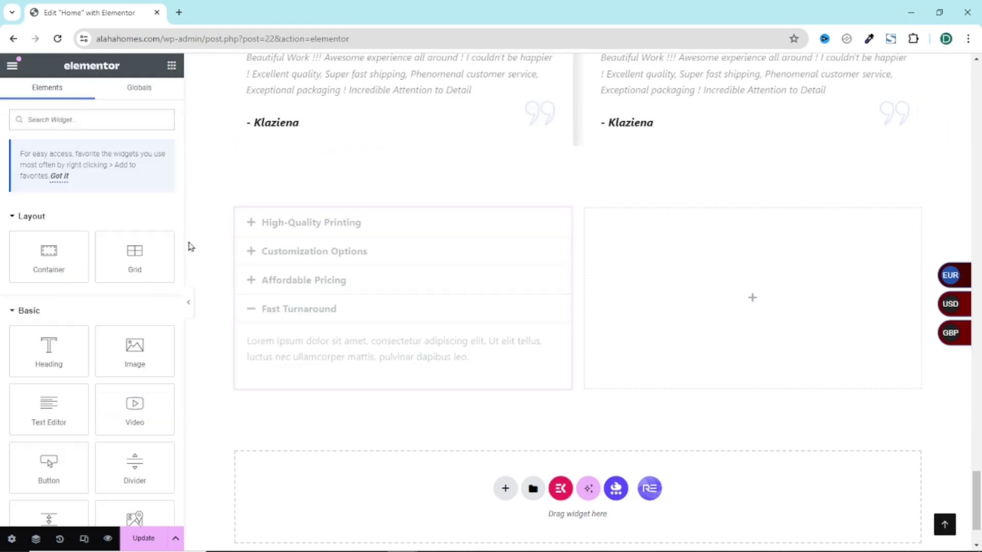
Place an Image widget in the right column showing the gallery-1 desk photo.
drag(123, 340, 768, 264)
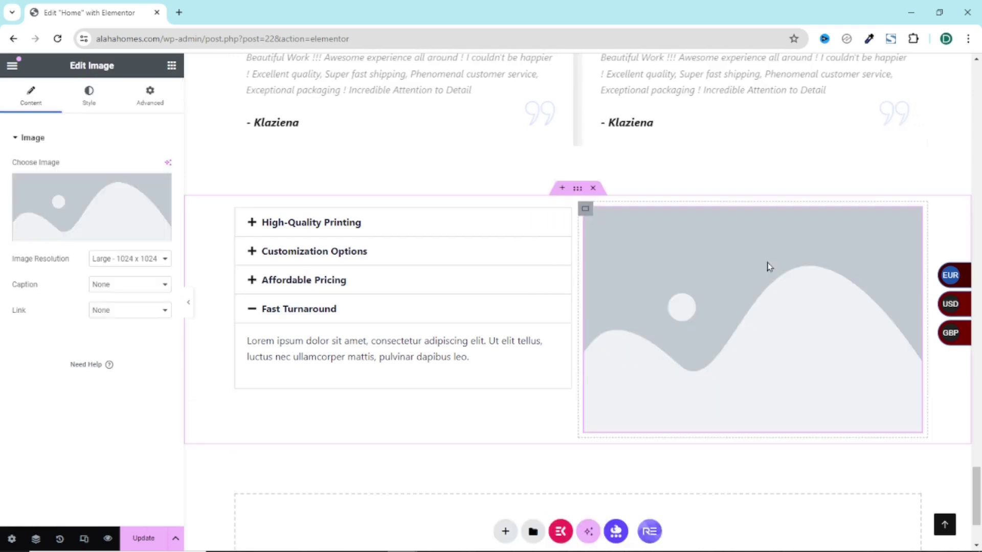
click(97, 205)
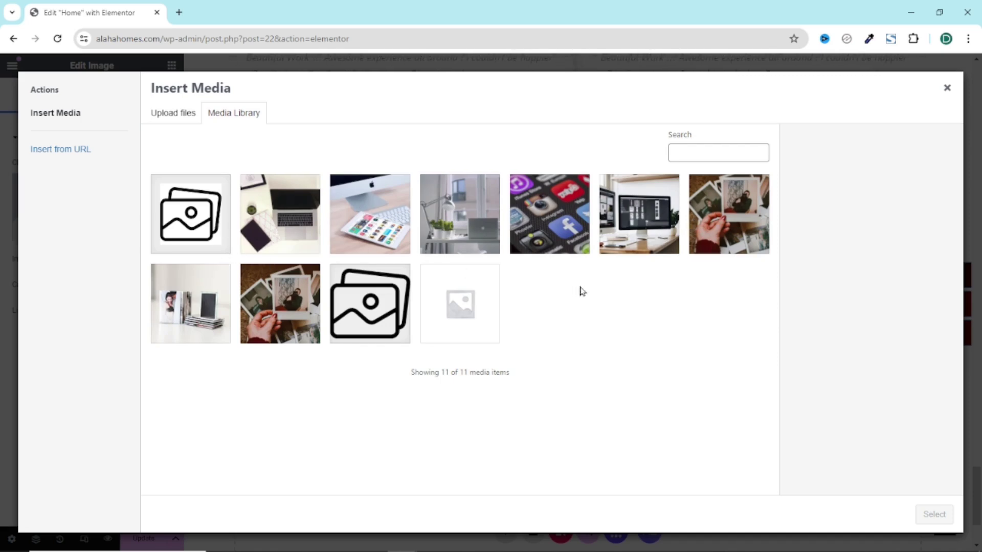
click(641, 206)
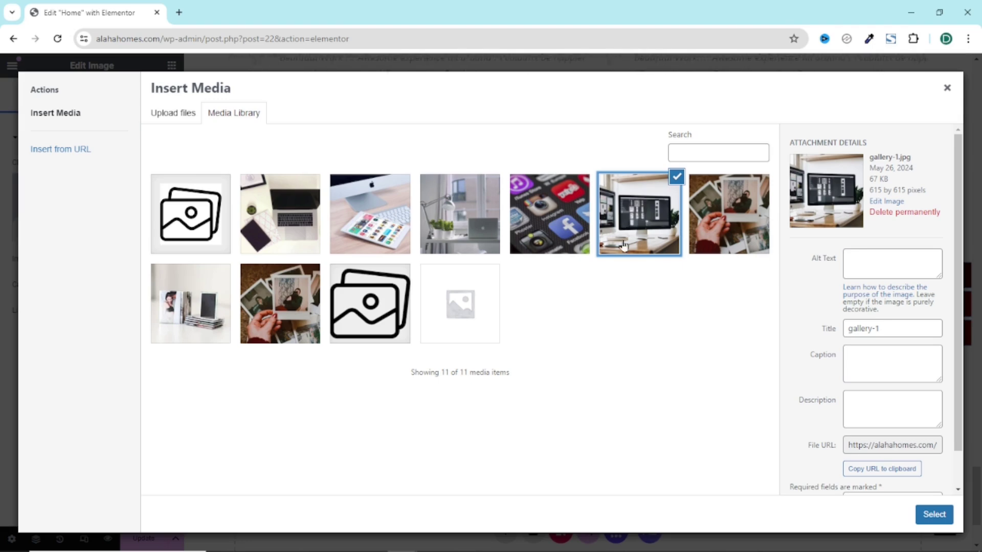
click(934, 515)
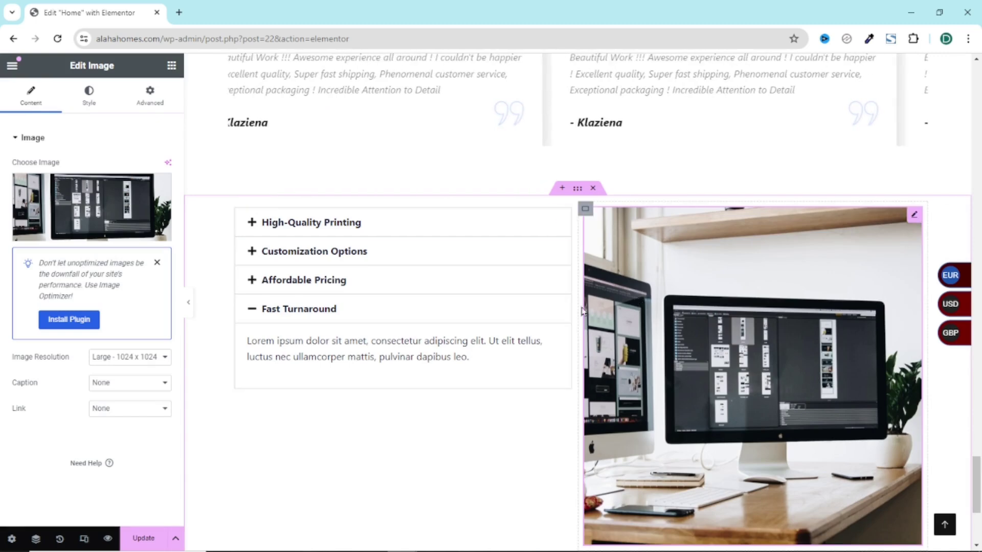
Test the accordion by expanding Customization Options, Affordable Pricing and Fast Turnaround.
click(333, 225)
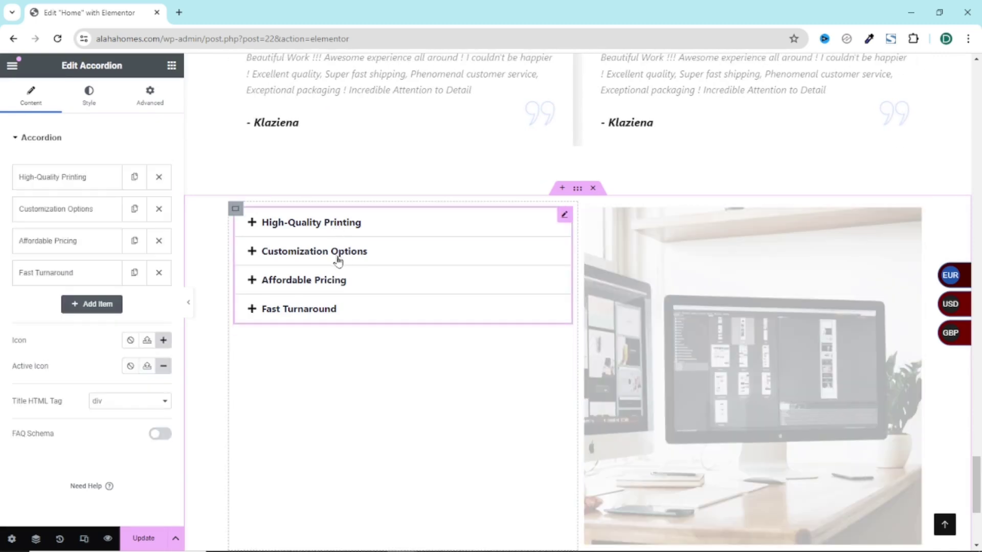
click(339, 256)
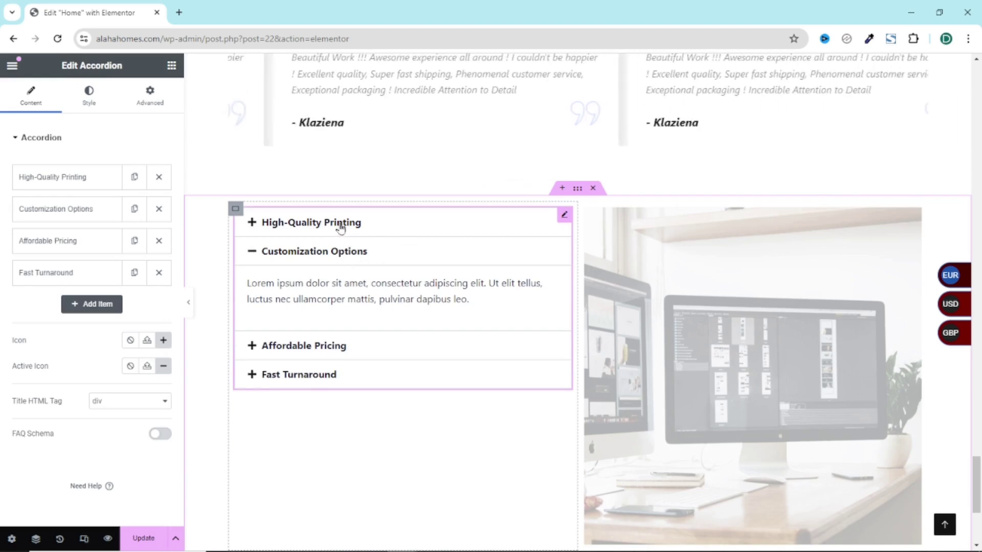
click(330, 346)
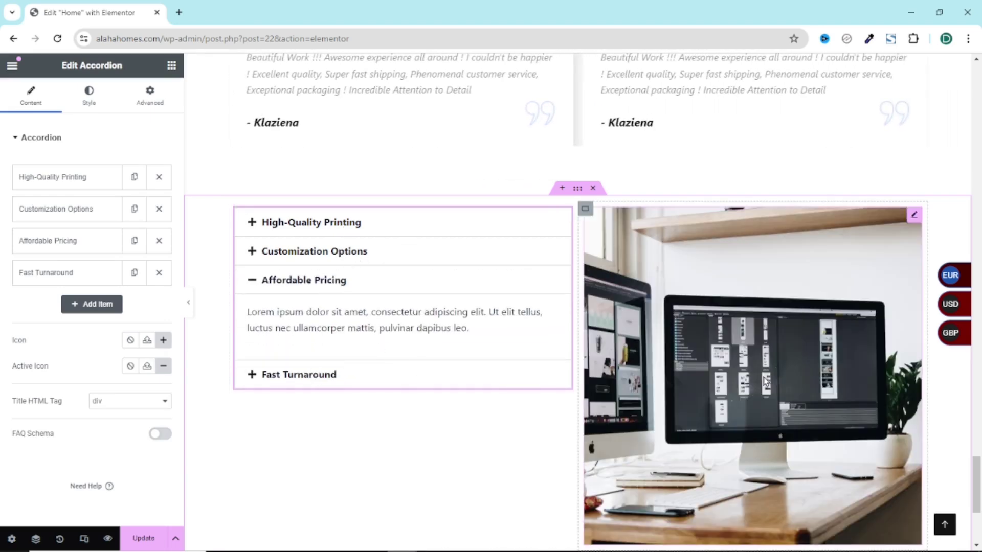
click(389, 374)
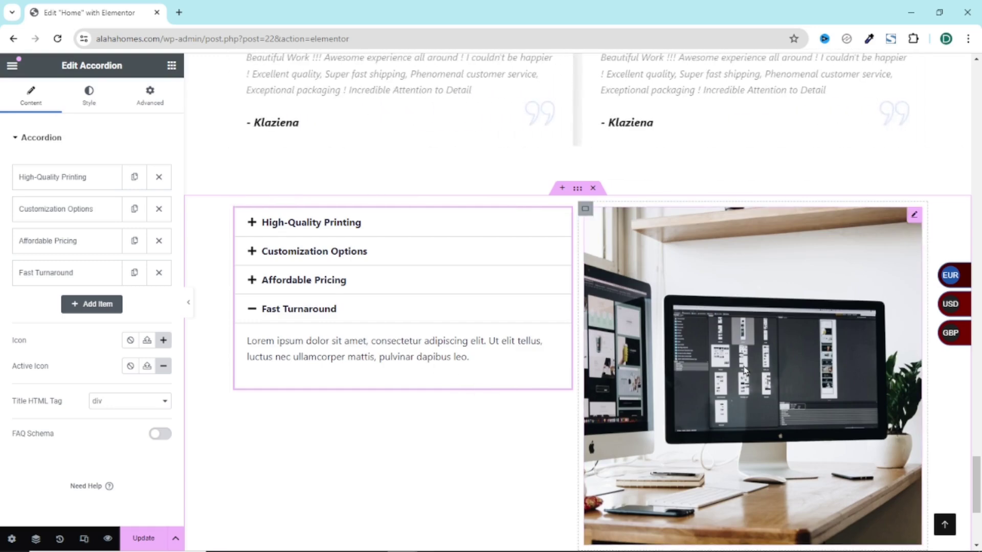
Give the desk image the custom CSS class toggle-img in its Advanced settings.
click(735, 311)
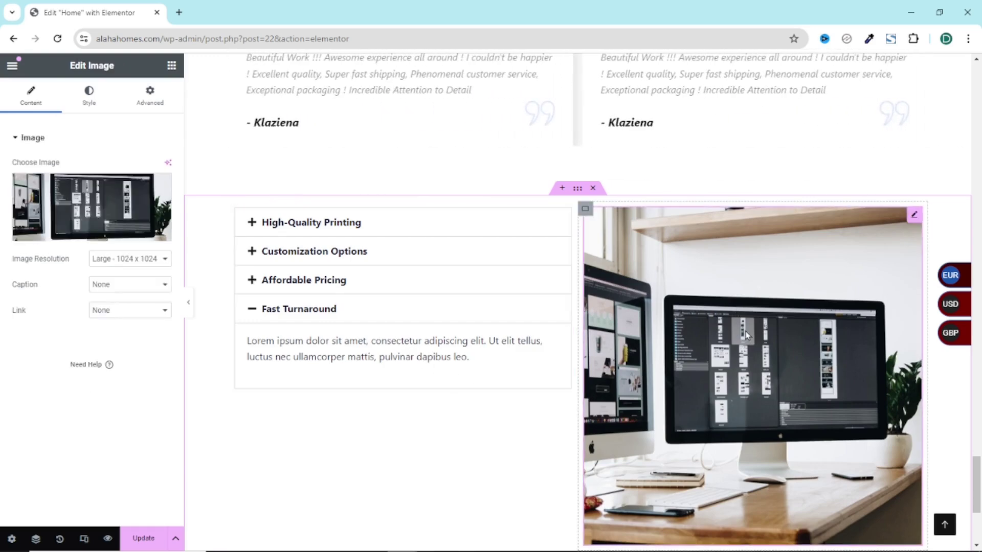
click(159, 101)
scroll(107, 450, down, 1)
scroll(110, 458, down, 1)
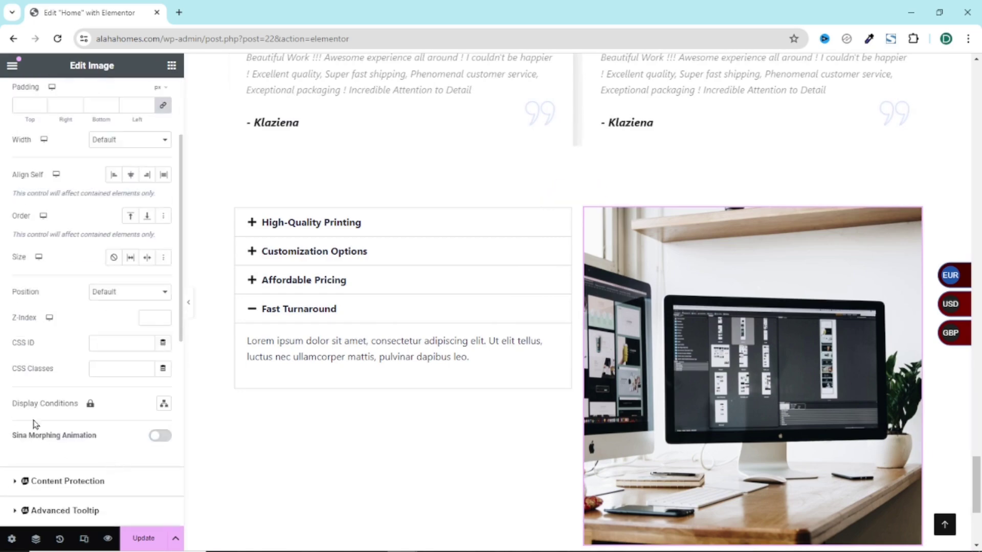
click(134, 368)
scroll(344, 163, down, 1)
text(toggle)
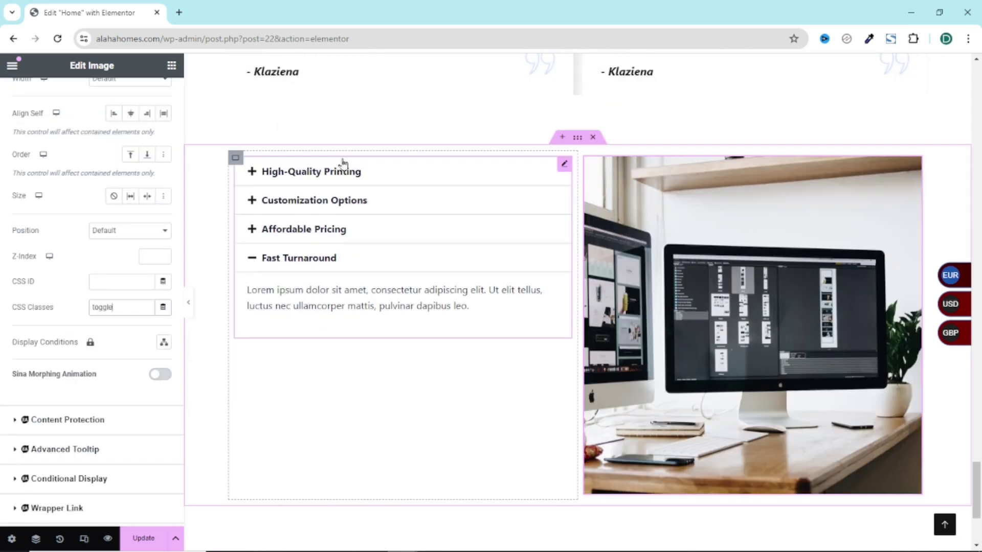
text(-img)
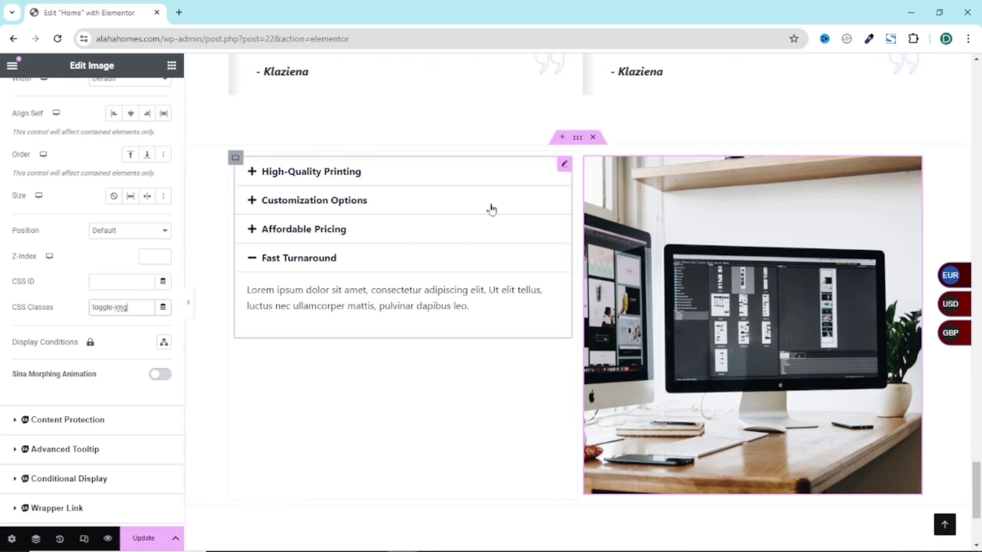
mouse_move(752, 325)
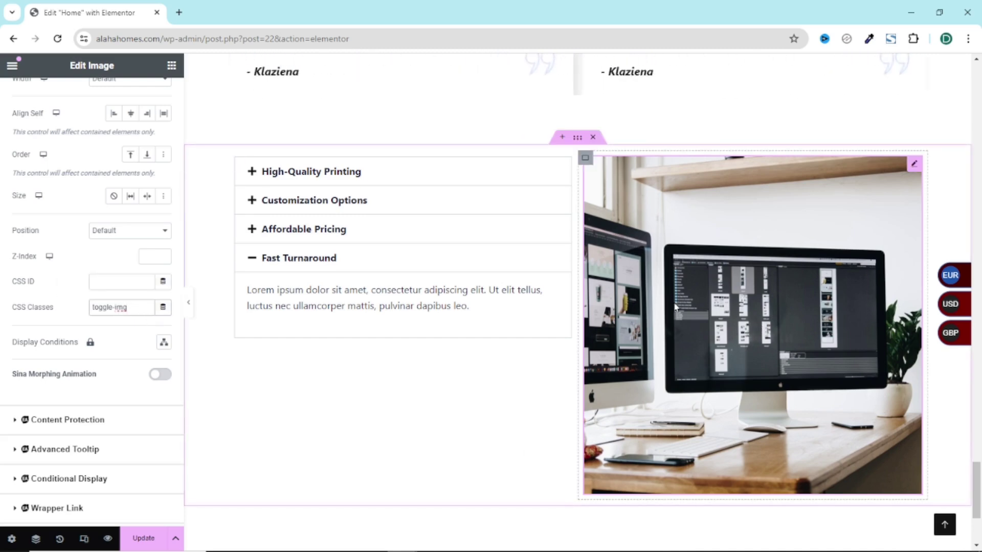
Add an HTML widget directly below the gallery image.
click(170, 67)
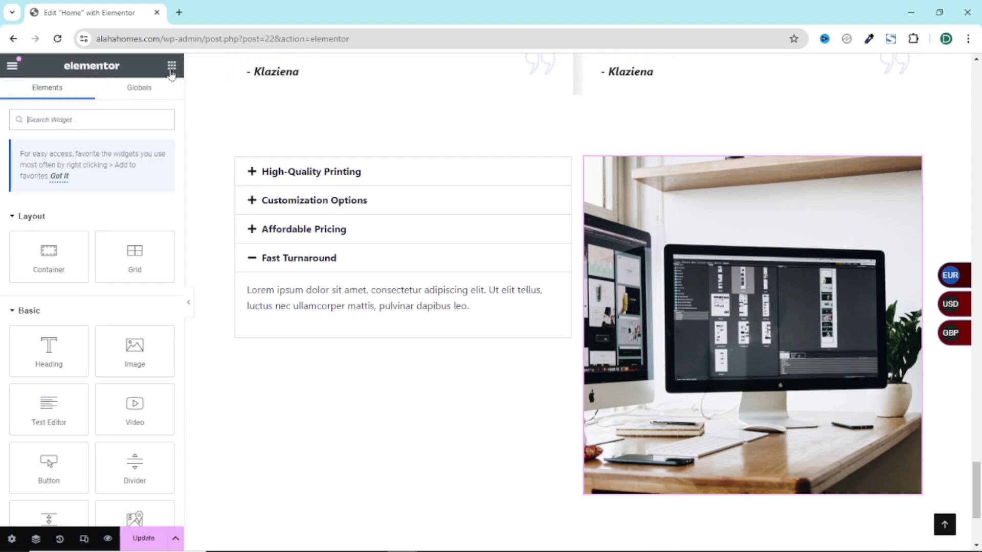
text(html)
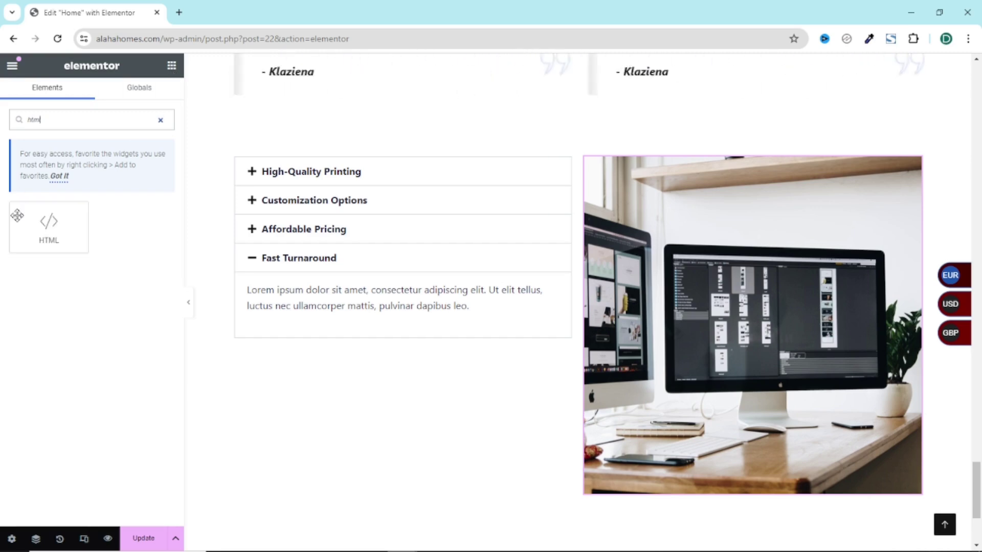
drag(42, 226, 711, 484)
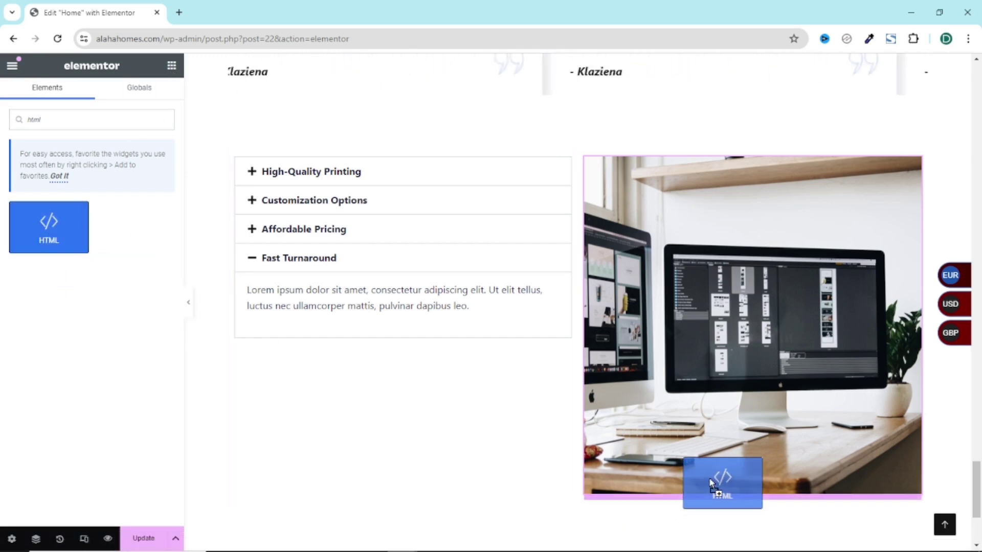
drag(711, 484, 720, 491)
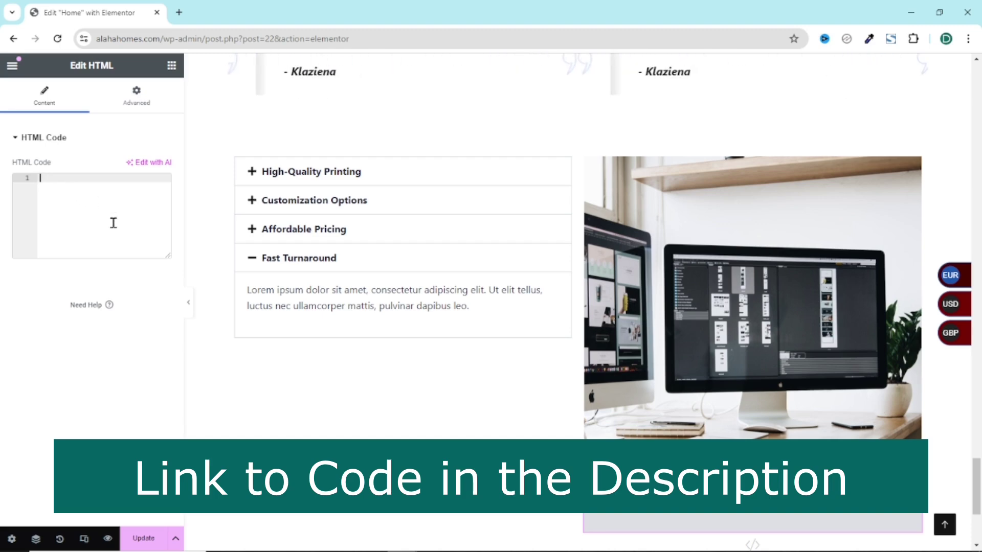
Paste the image-swapping jQuery script into the HTML widget and save the page.
key(ctrl+v)
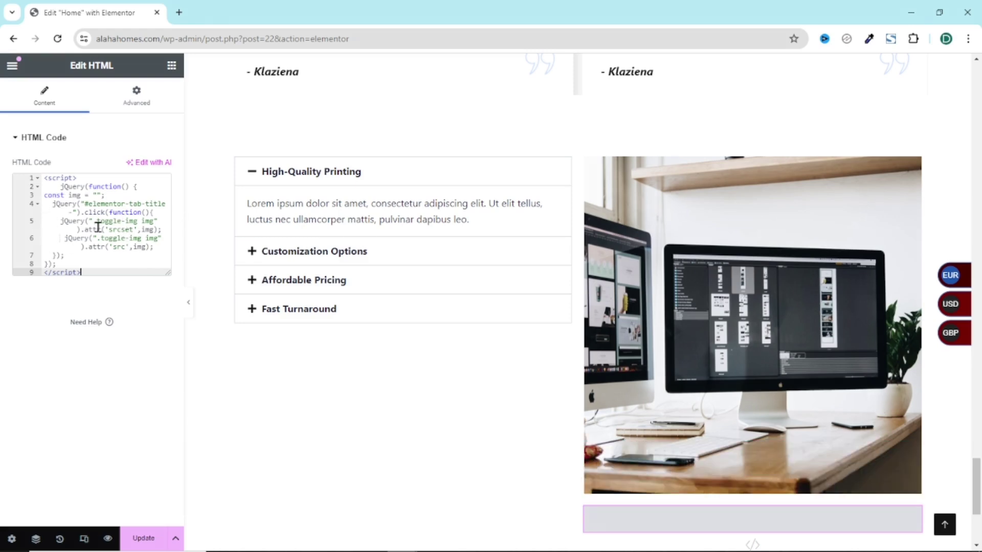
click(143, 539)
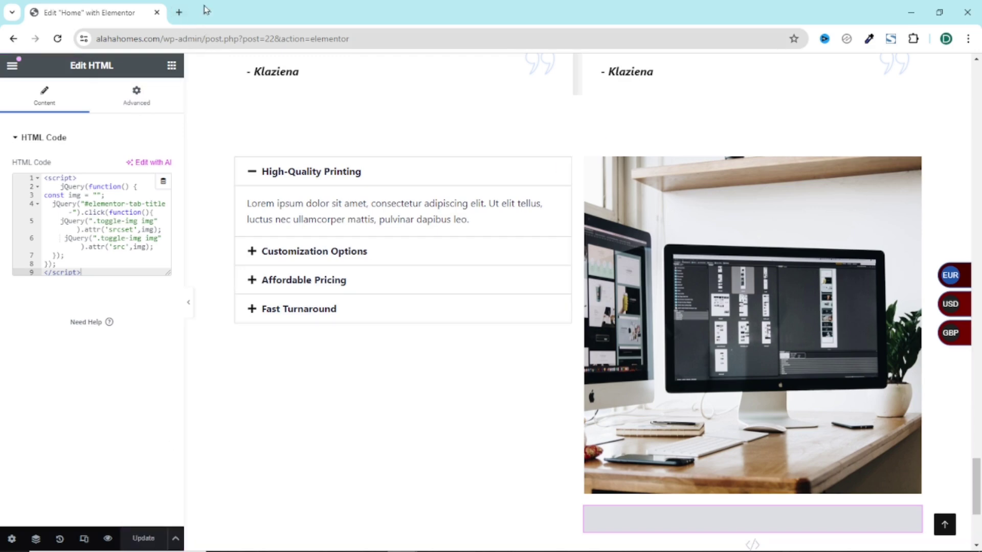
drag(205, 38, 81, 38)
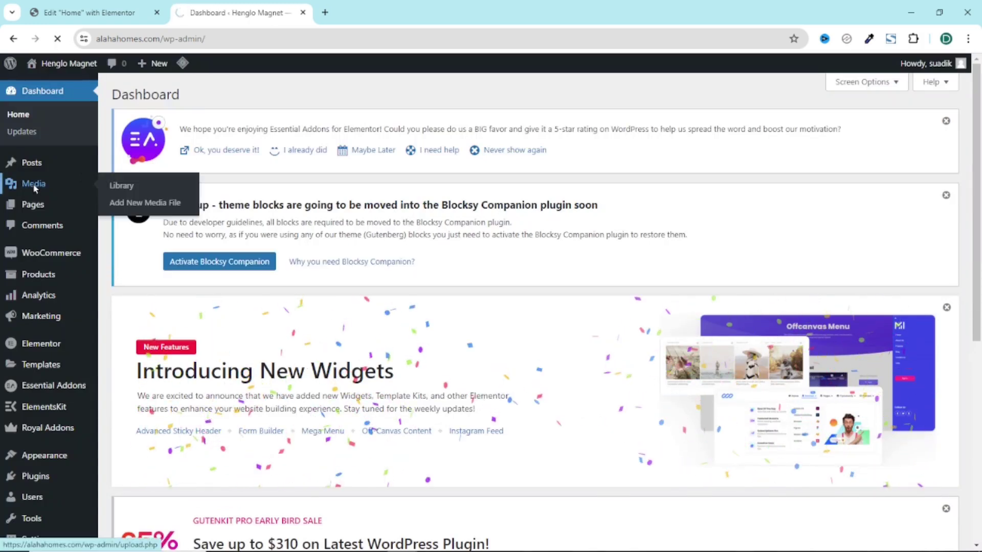
Copy gallery-1's file URL from the WordPress Media Library, then return to the editor tab.
click(34, 185)
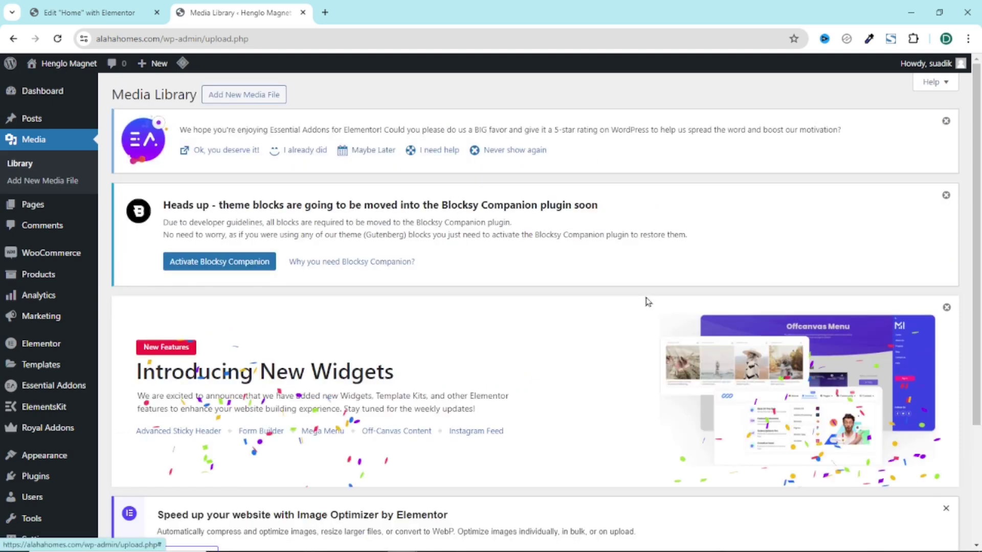
scroll(648, 302, down, 3)
scroll(633, 307, down, 4)
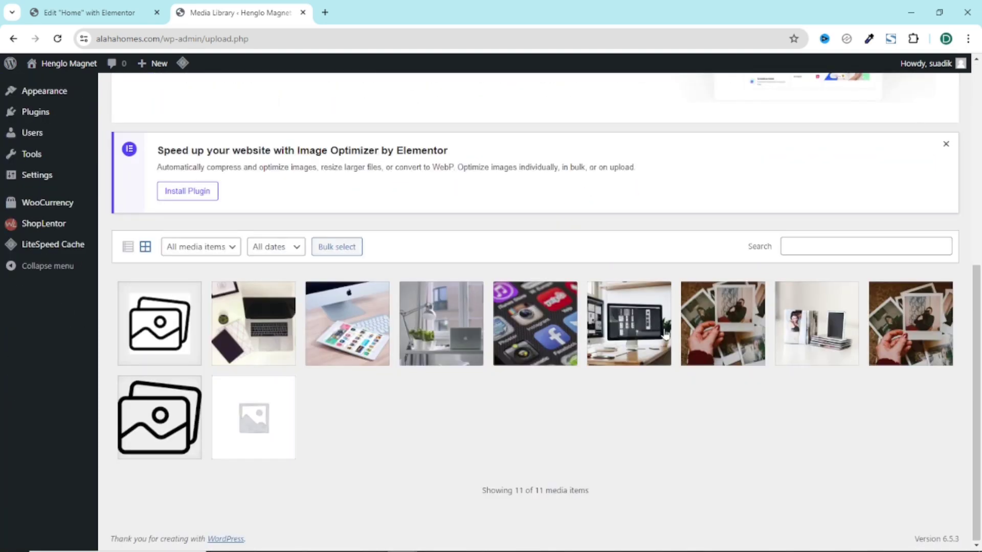
click(630, 329)
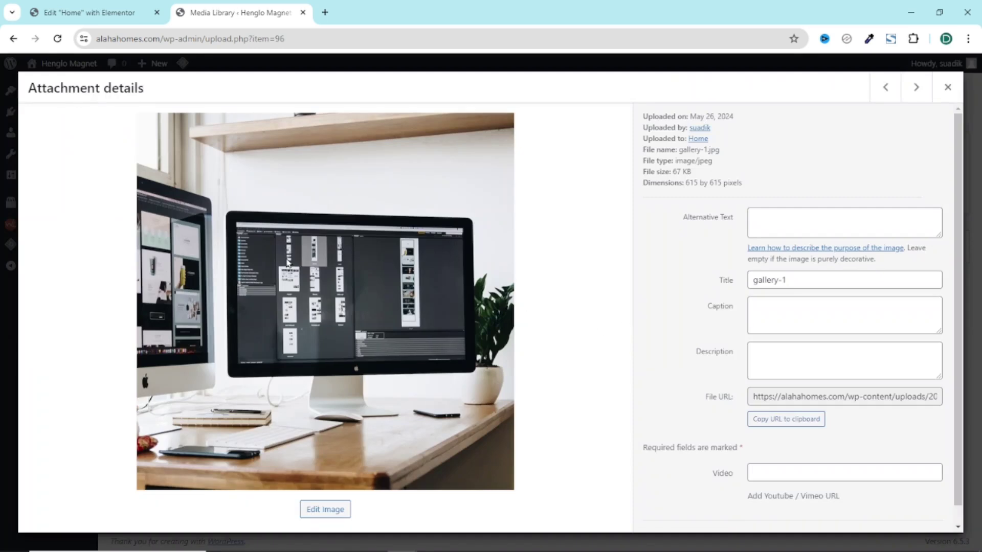
click(786, 427)
click(98, 15)
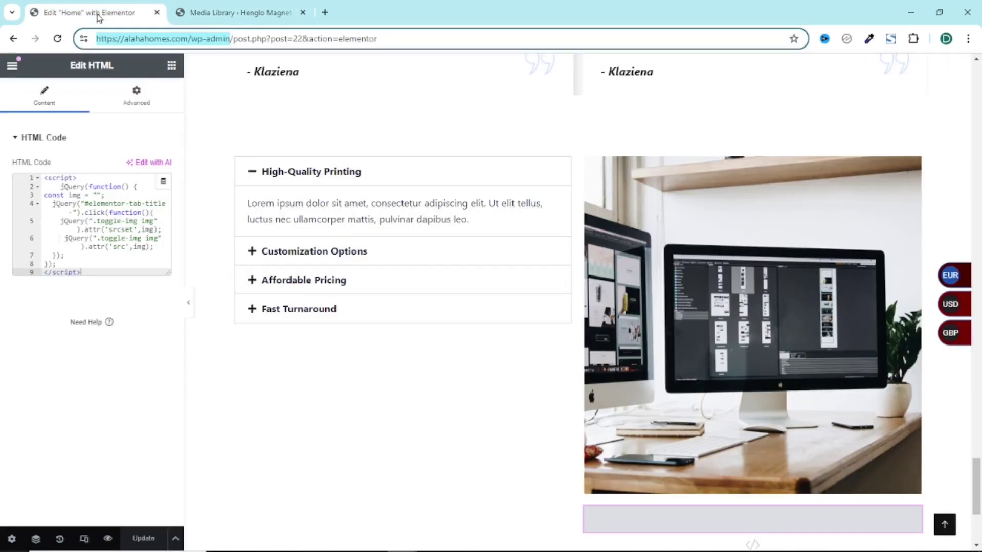
Paste the gallery-1.jpg URL into the script's img constant on line 3.
click(100, 195)
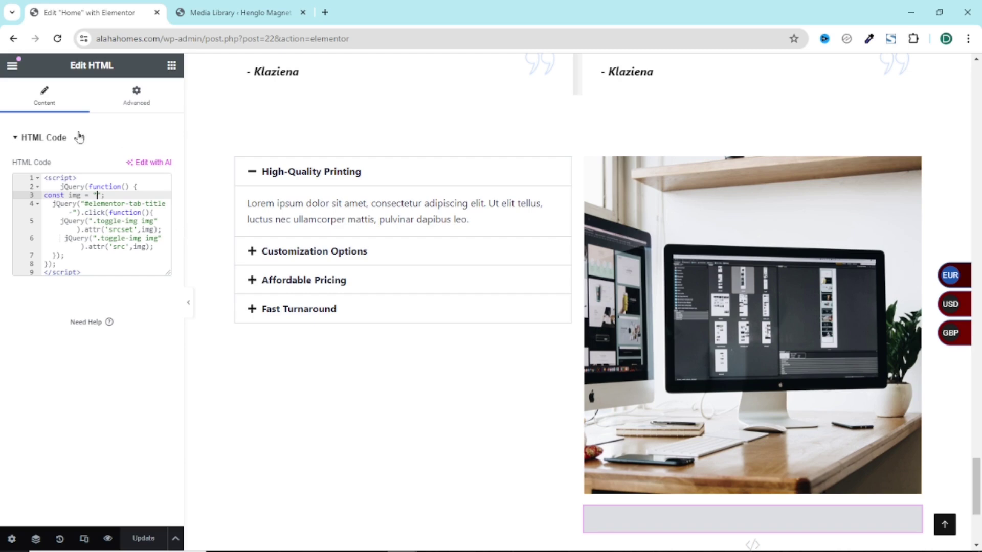
text(https://alahahomes.com/wp-content/uploads/2024/05/gallery-1.jpg)
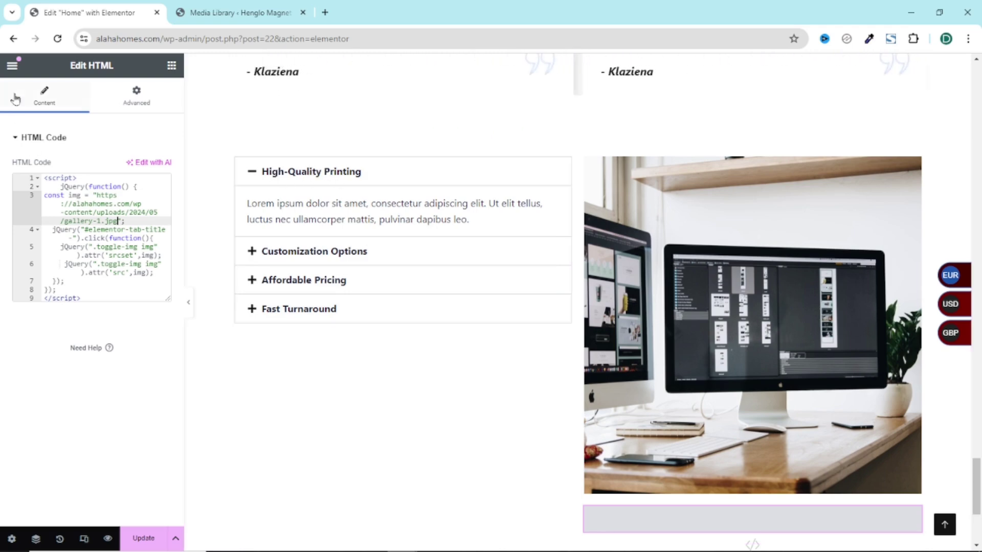
click(13, 71)
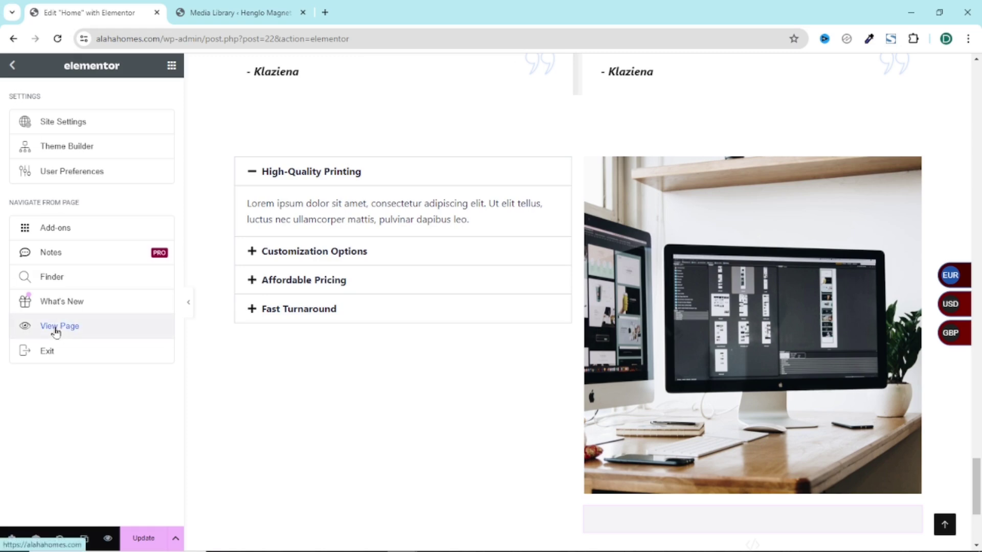
right_click(60, 329)
Inspect the live High-Quality Printing title to find its ID, elementor-tab-title-2531.
click(138, 348)
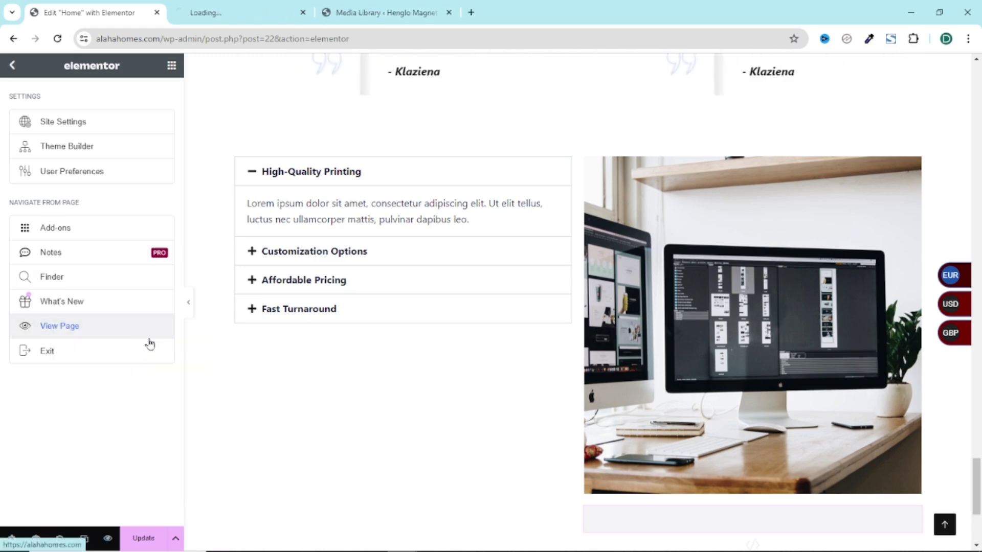
click(241, 7)
scroll(607, 265, down, 10)
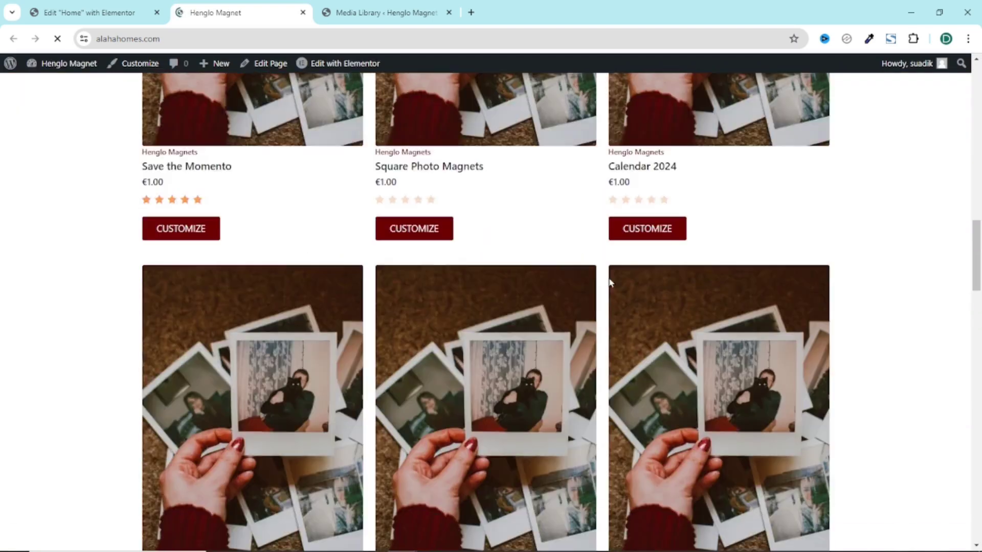
scroll(607, 265, down, 10)
scroll(604, 307, down, 15)
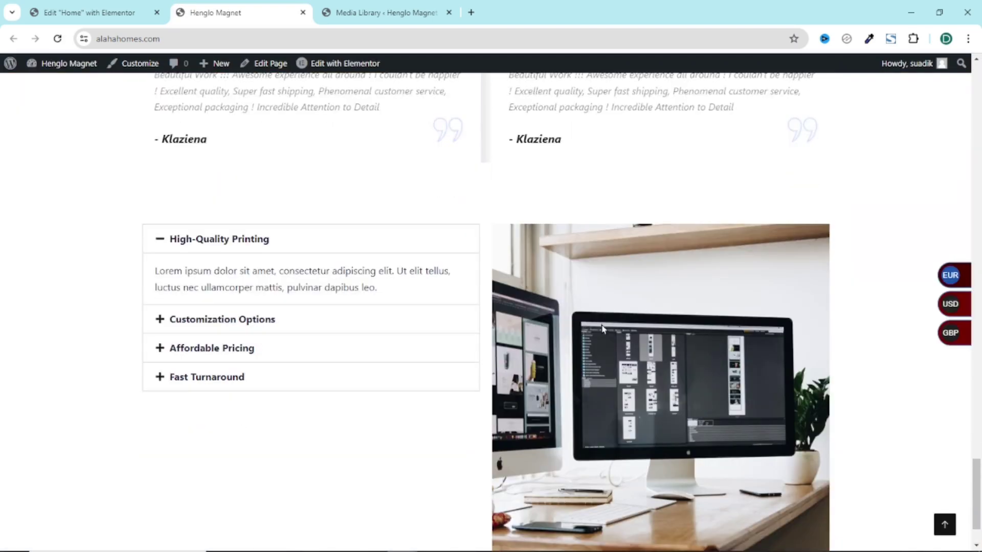
right_click(348, 238)
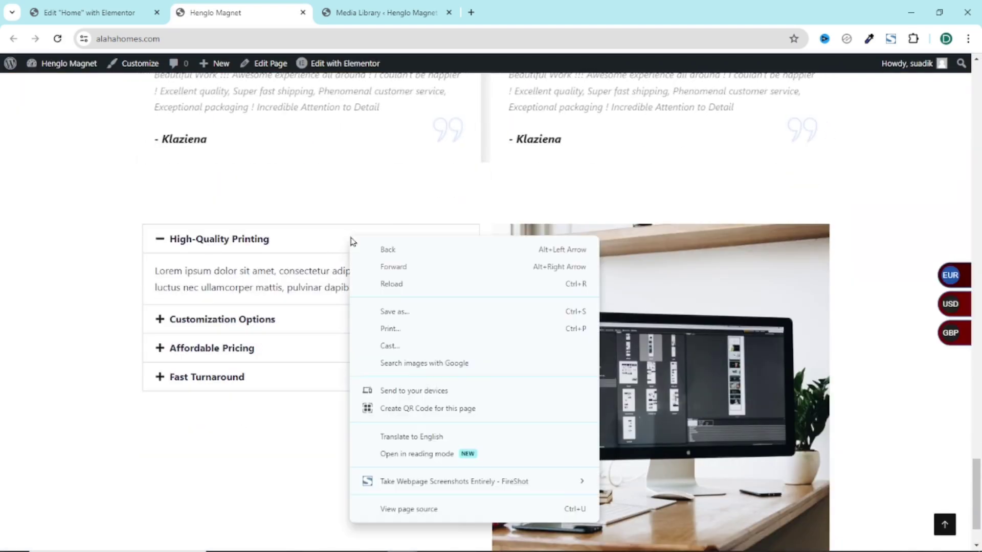
click(407, 511)
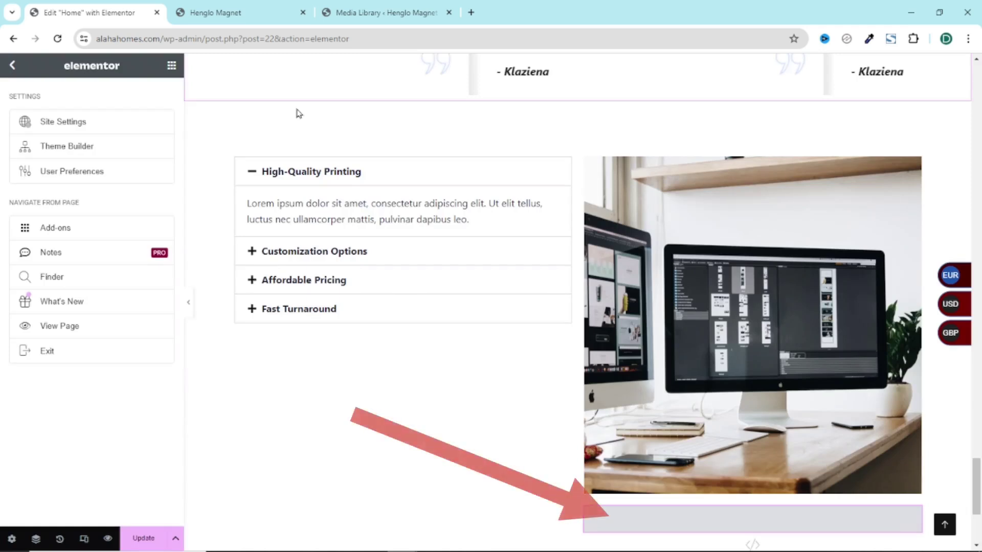
Point the script's click handler at elementor-tab-title-2531.
key(Escape)
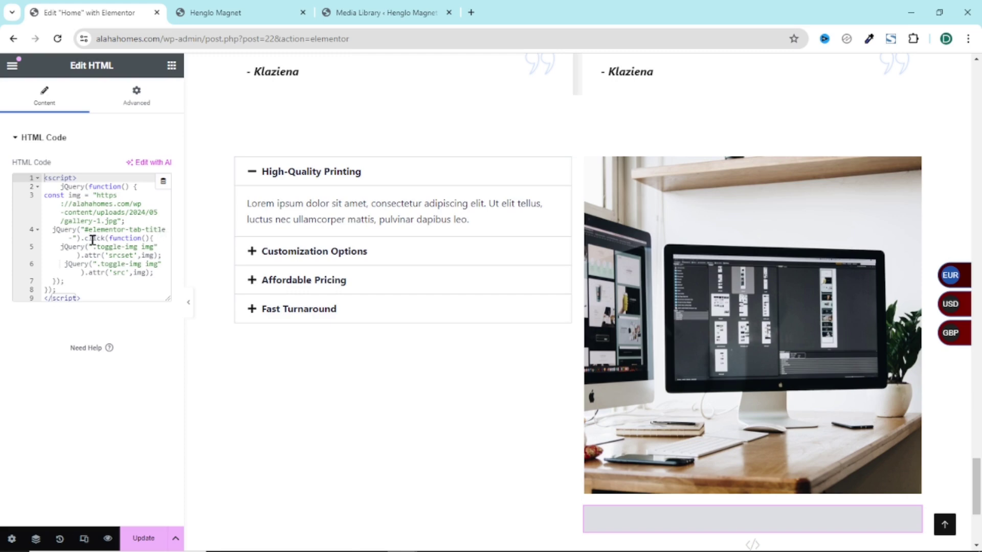
click(73, 239)
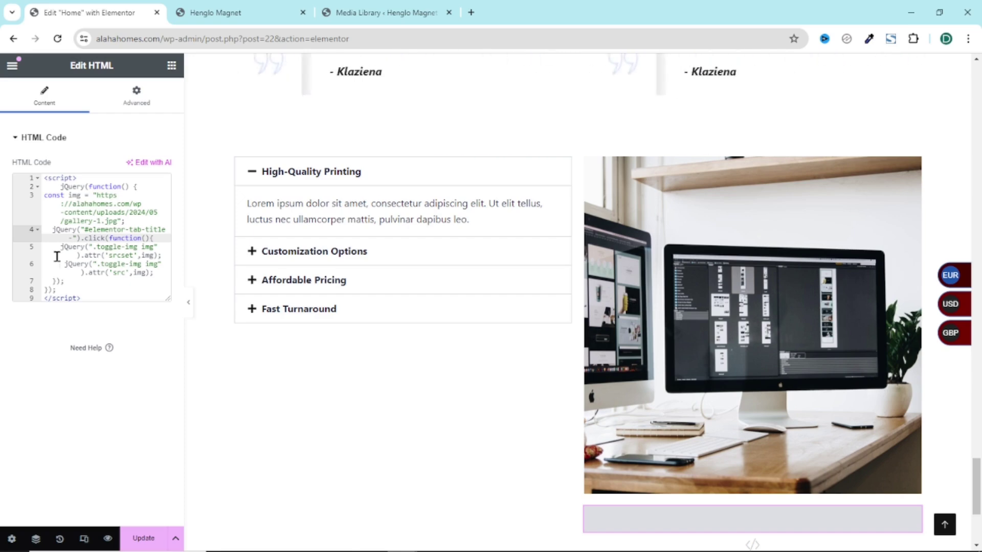
text(2531)
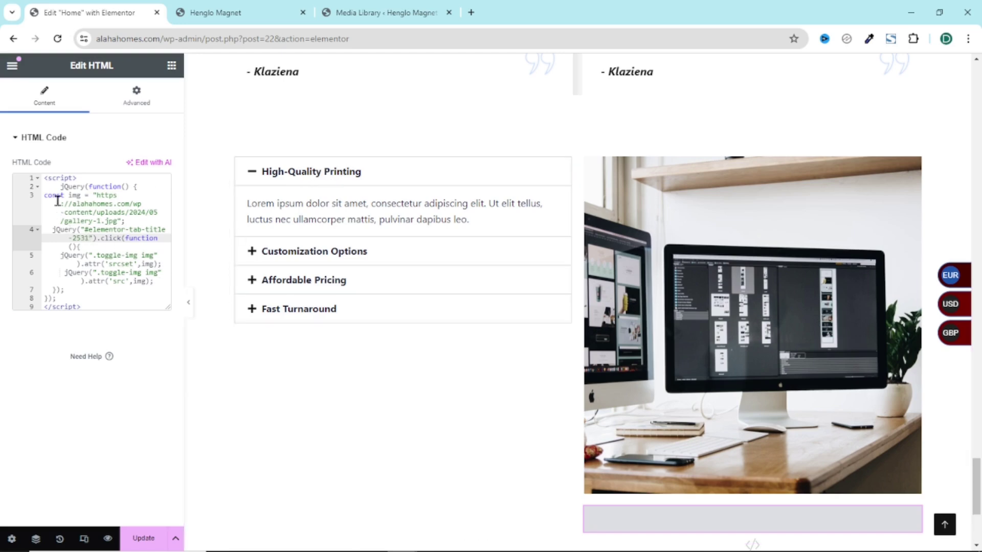
Duplicate the jQuery click-handler block below the original.
drag(57, 186, 100, 300)
key(ctrl+c)
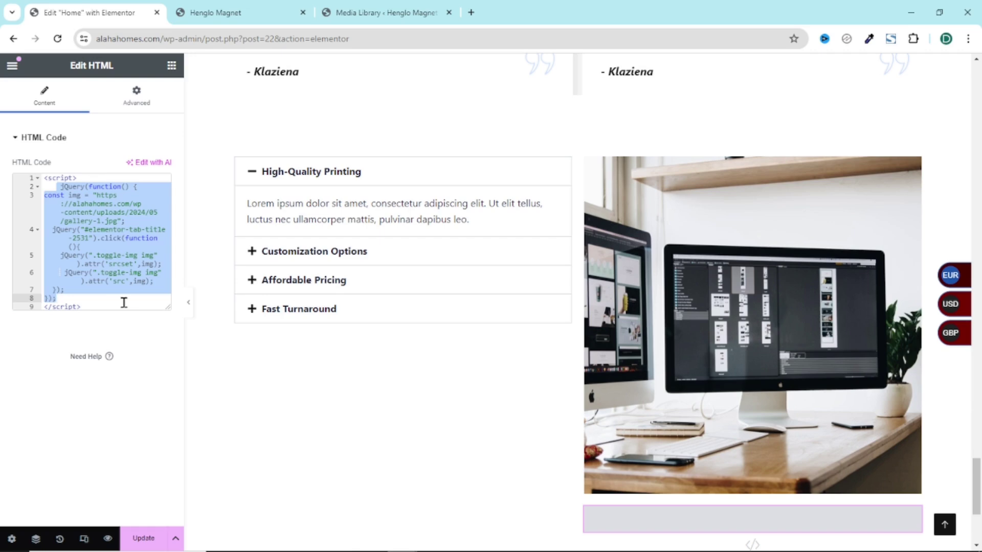
click(79, 300)
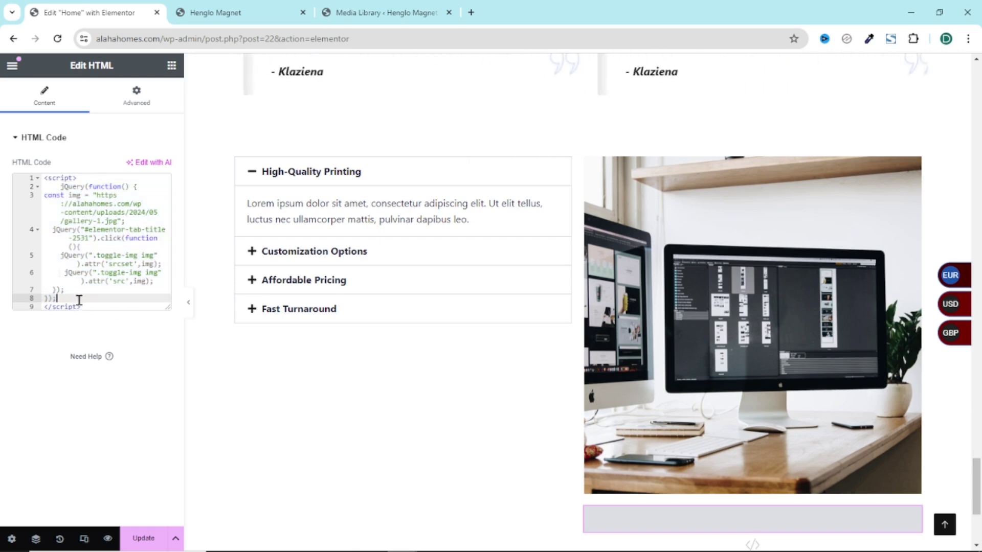
key(Return)
key(Return)
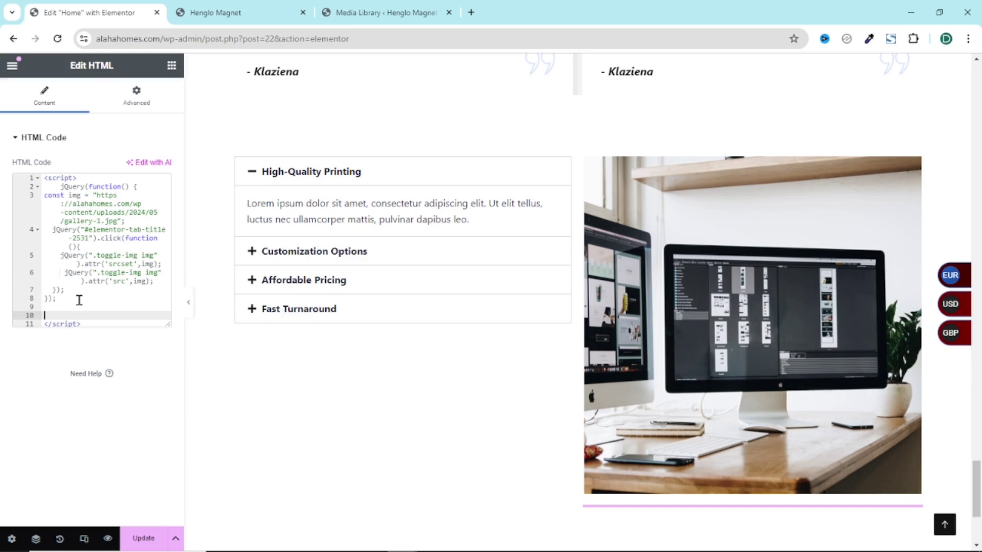
key(ctrl+v)
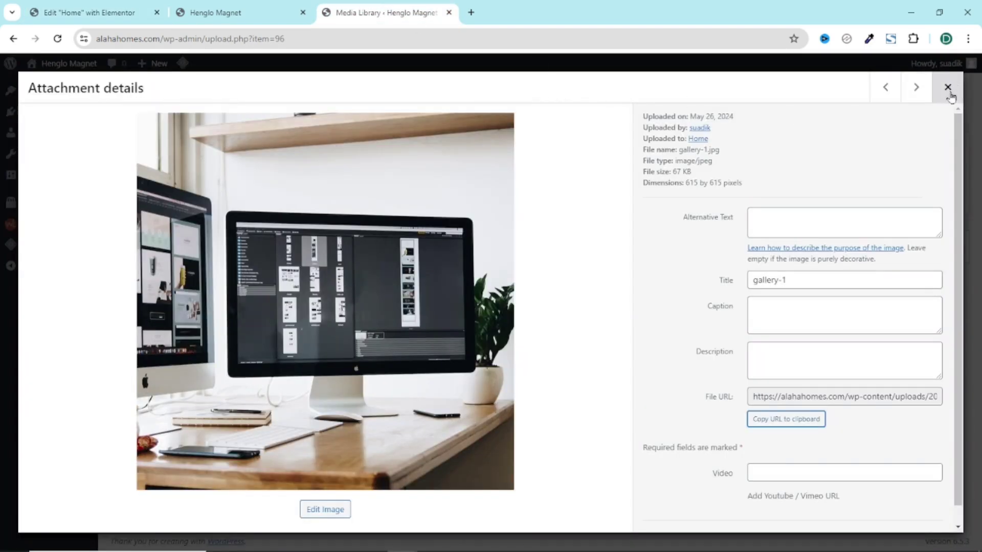
Copy the gallery-2 image's file URL from the Media Library and return to the Elementor editor.
click(949, 89)
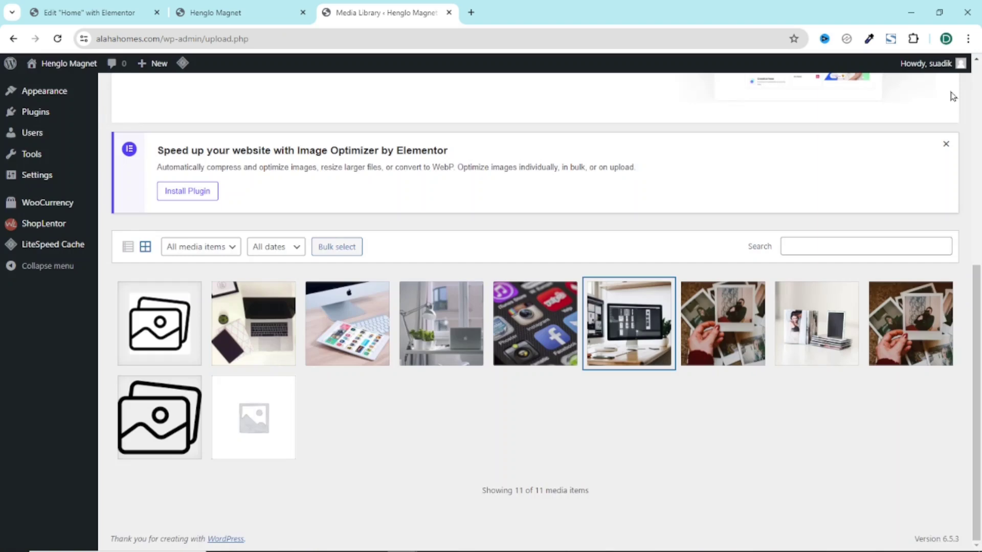
click(538, 329)
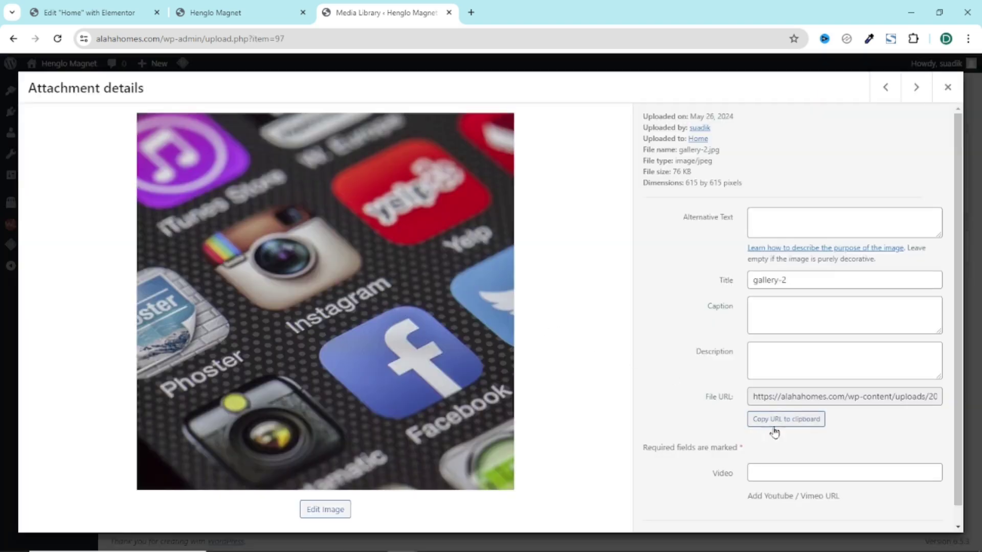
click(779, 422)
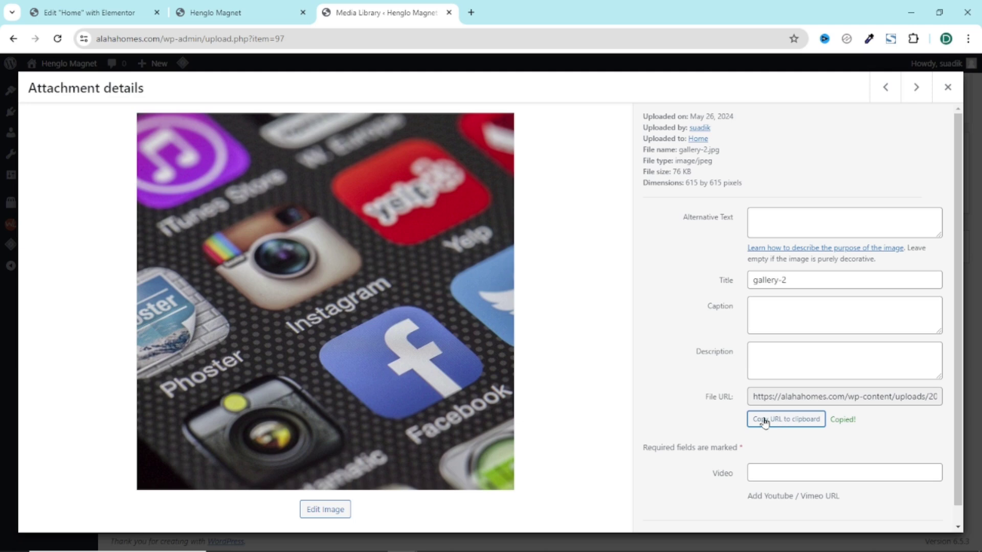
click(100, 21)
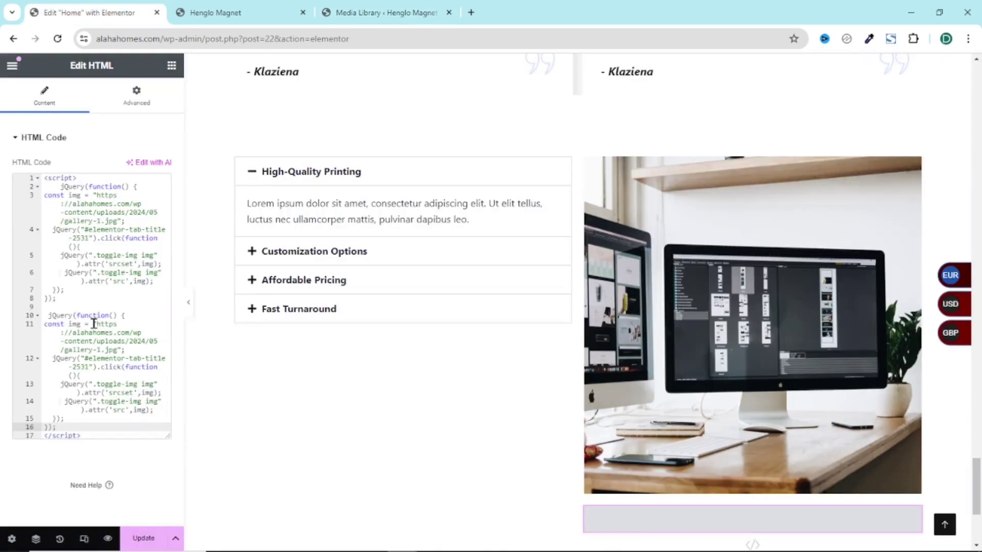
Replace the second block's image URL on line 11 with the gallery-2 URL, then select line 12's tab ID.
mouse_move(95, 324)
mouse_down()
mouse_move(122, 333)
mouse_move(113, 351)
mouse_up()
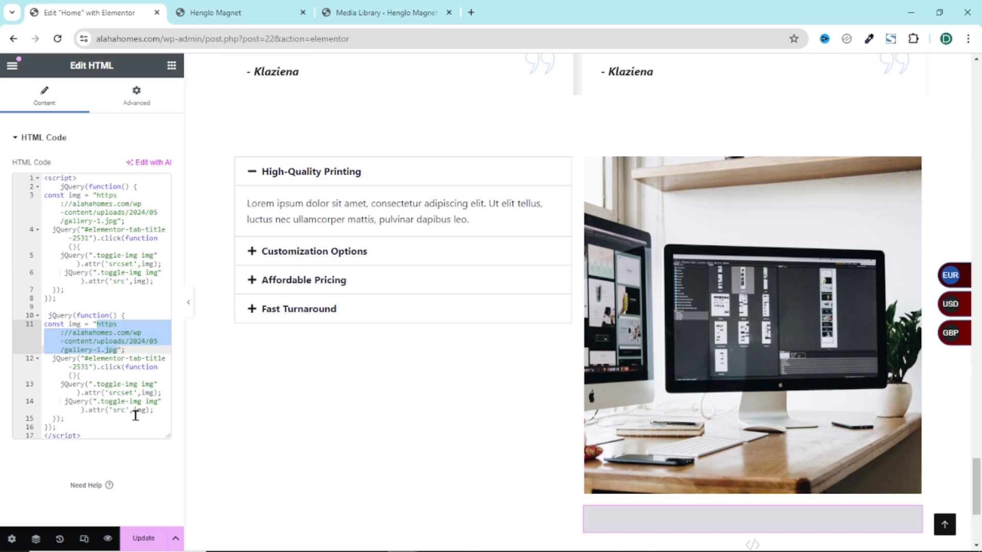
key(BackSpace)
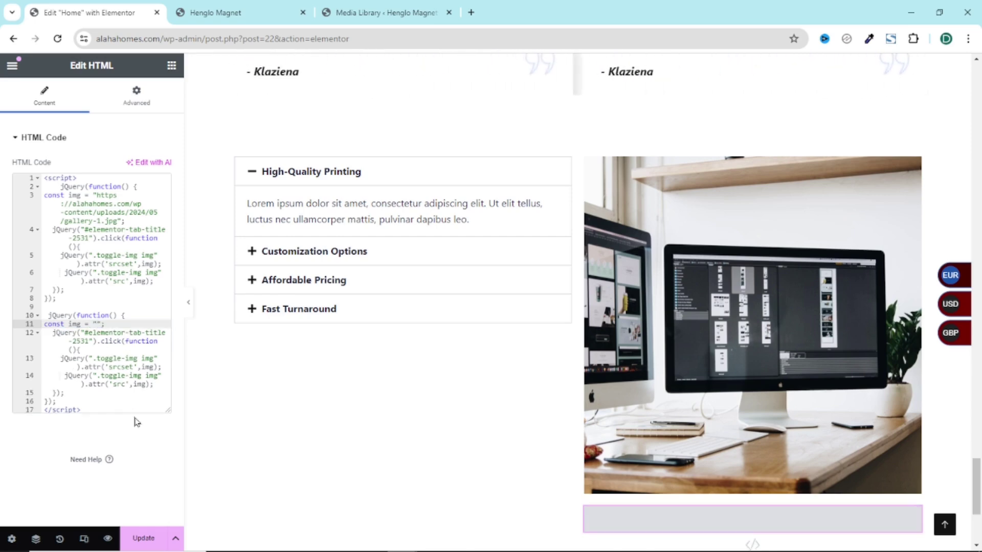
key(ctrl+v)
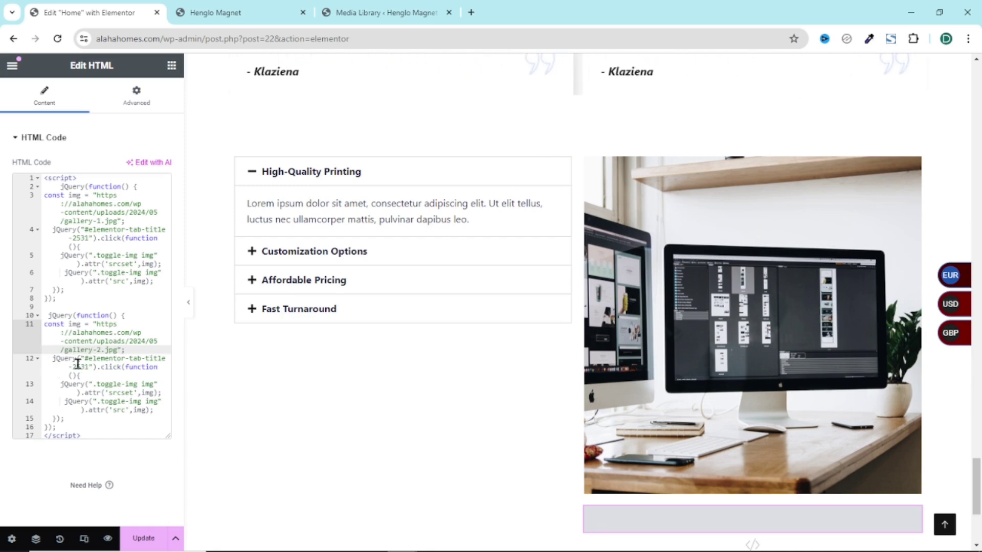
drag(73, 368, 85, 368)
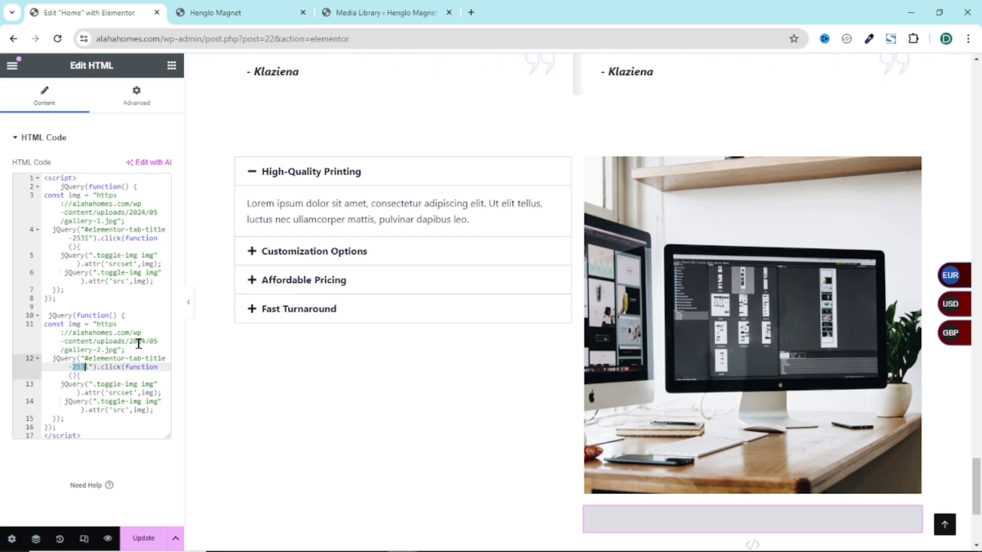
click(209, 14)
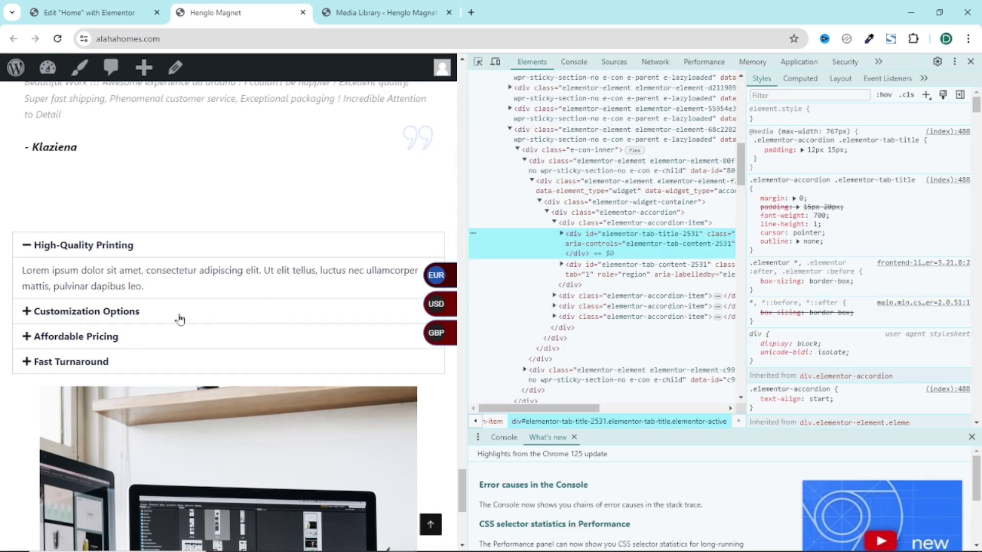
Inspect the Customization Options accordion title to read its ID, elementor-tab-title-2532.
right_click(232, 314)
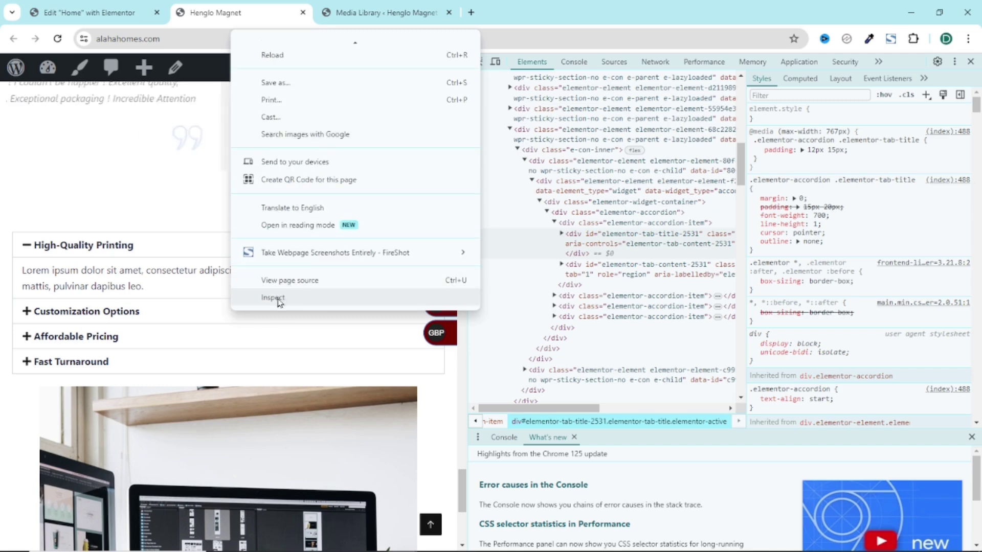
click(283, 302)
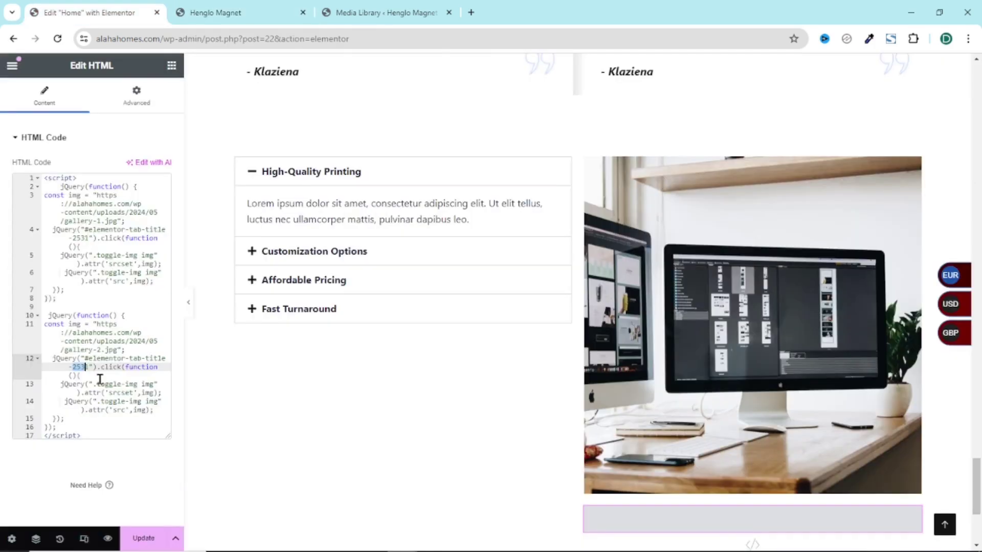
Change the tab ID on line 12 to elementor-tab-title-2532.
key(ctrl+v)
key(BackSpace)
text(2)
Select and copy the second jQuery block, lines 10–16.
click(48, 315)
drag(79, 329, 80, 427)
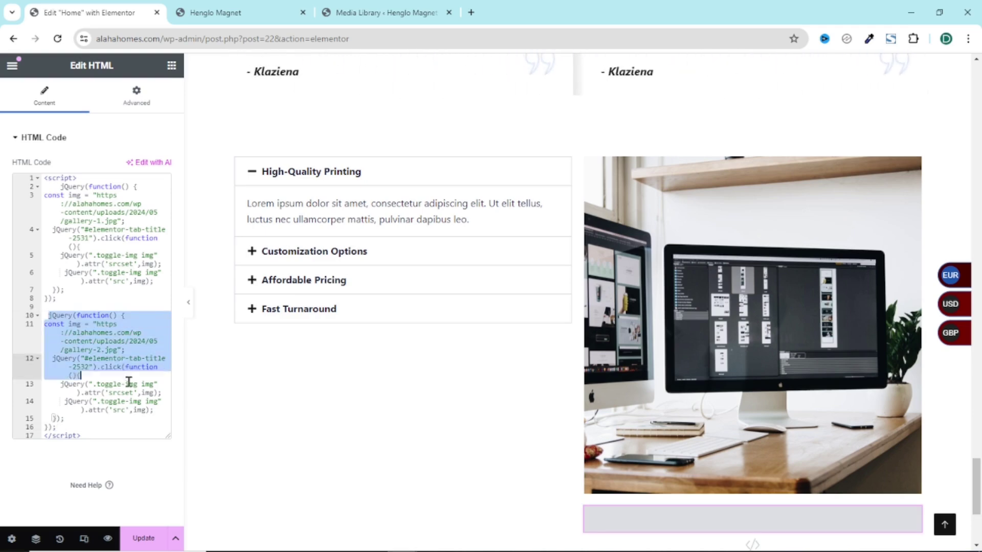
click(84, 428)
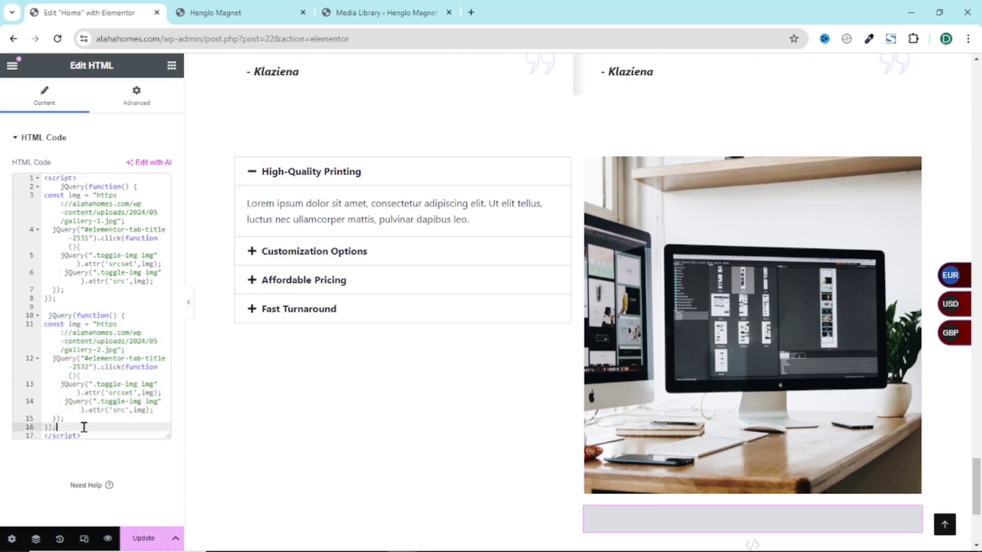
Paste two more copies of the gallery-2 block below the second block.
key(Return)
key(Return)
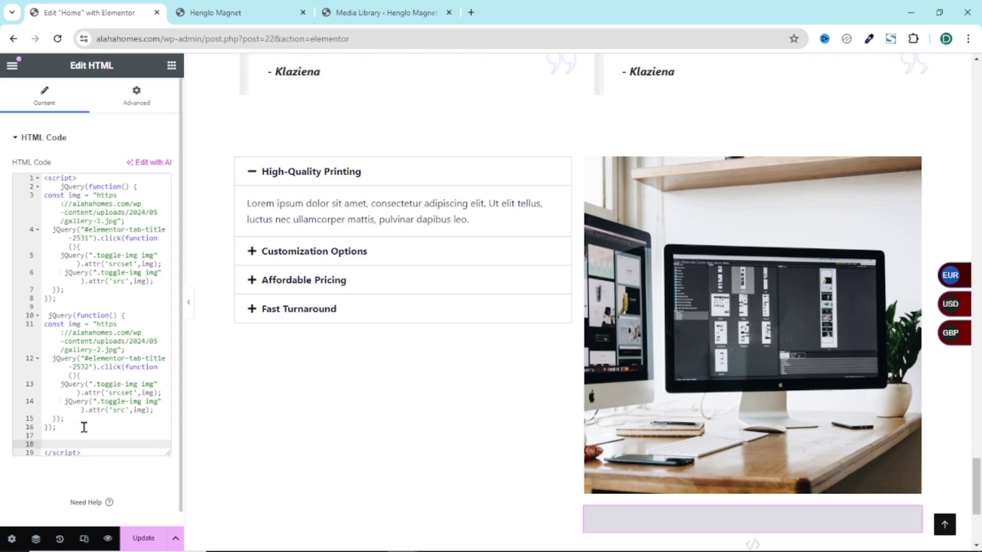
key(ctrl+v)
scroll(108, 419, down, 1)
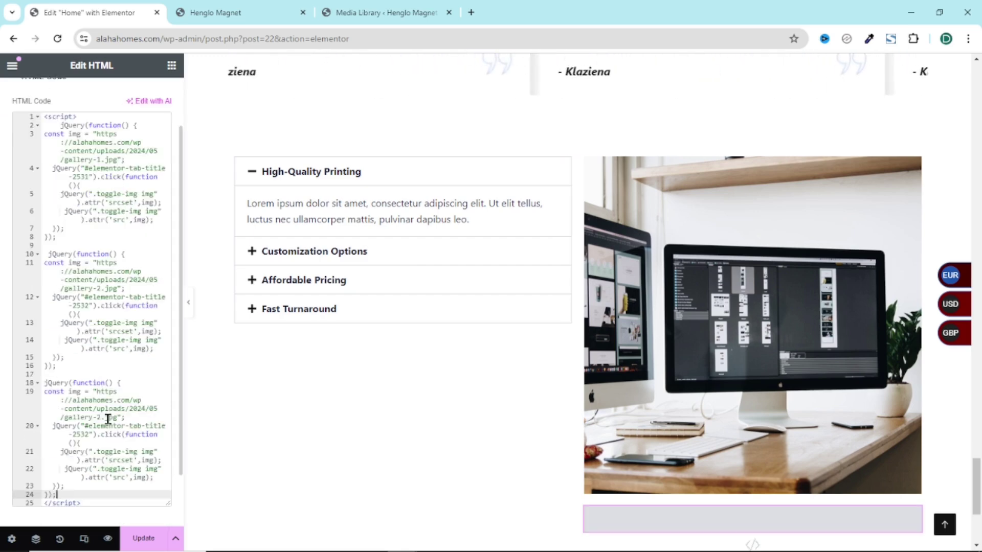
scroll(144, 263, down, 1)
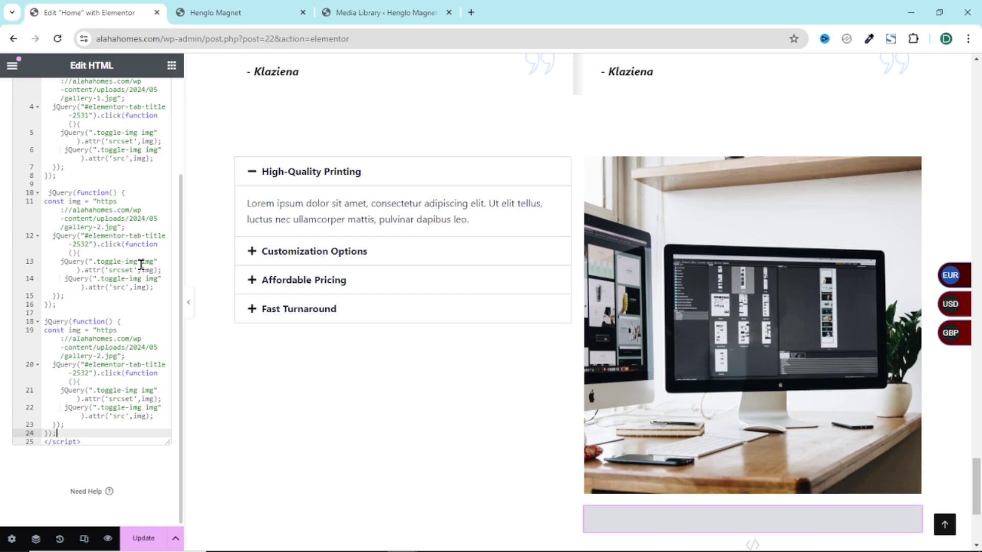
key(Return)
key(Return)
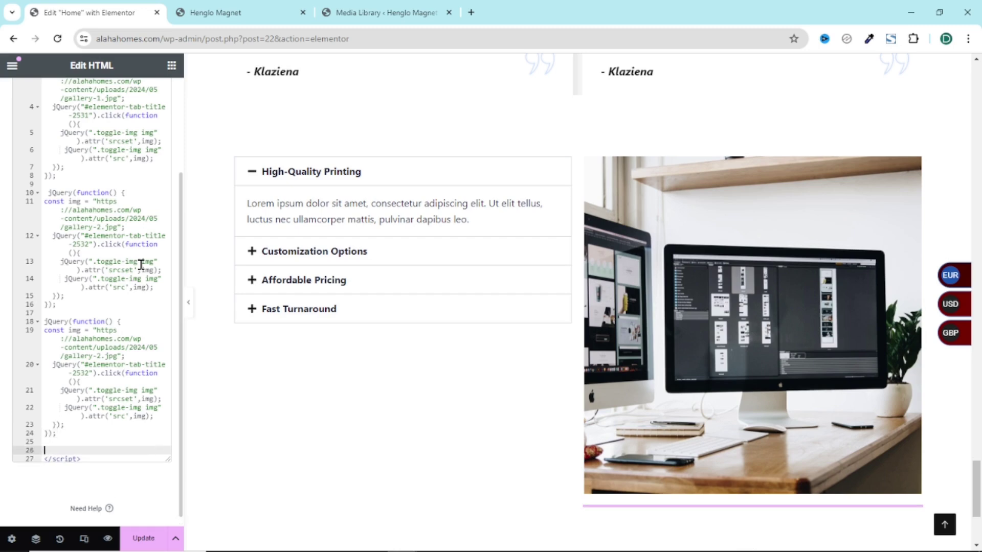
key(ctrl+v)
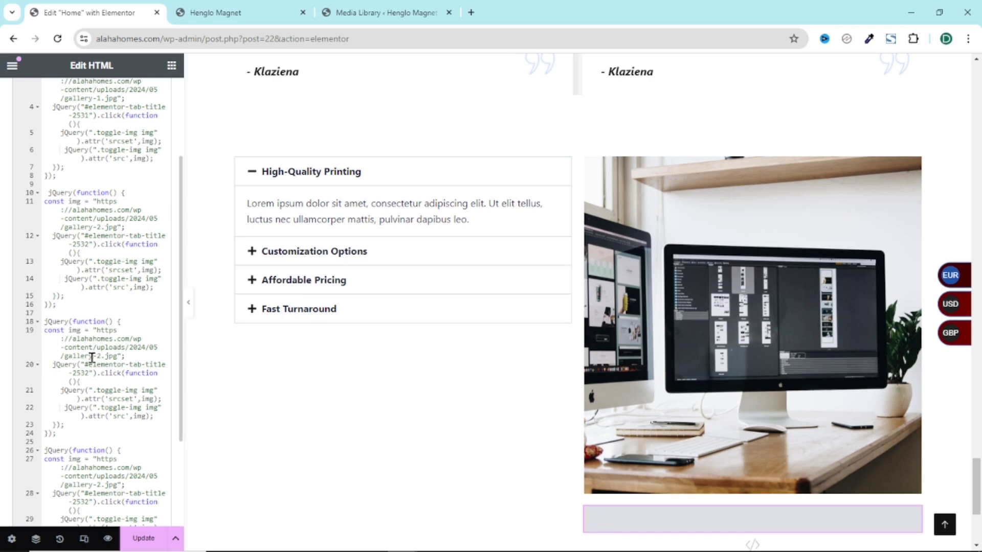
Review the blocks' tab IDs and place the caret in the third block's image URL.
scroll(85, 364, up, 3)
click(97, 230)
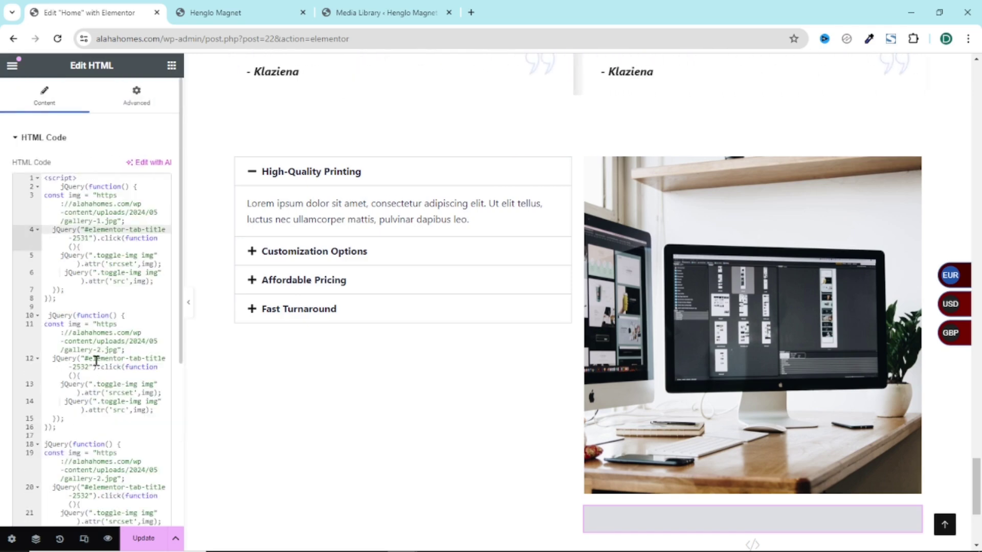
click(97, 359)
scroll(112, 312, down, 2)
click(109, 346)
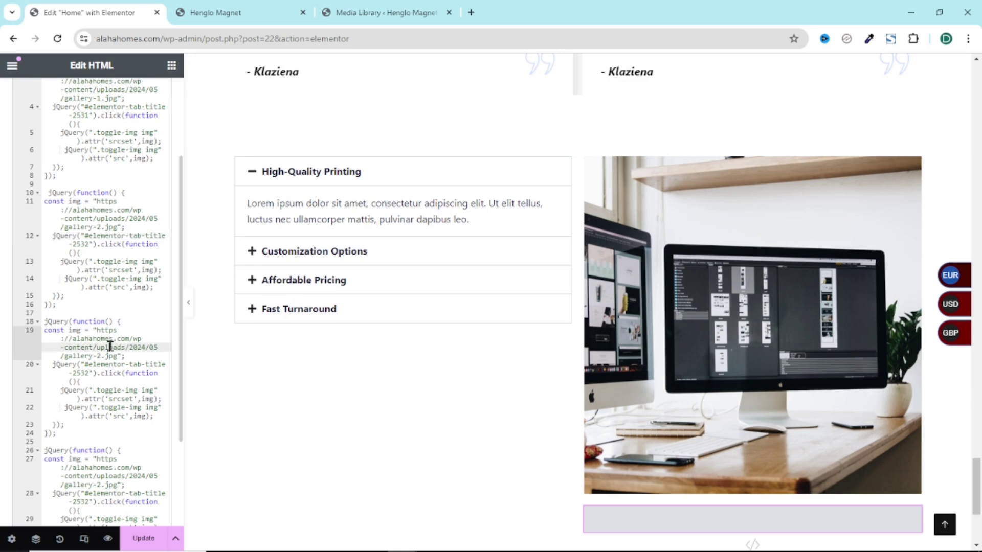
key(ctrl+shift+Tab)
Copy the gallery-3 image's file URL from the Media Library.
click(946, 88)
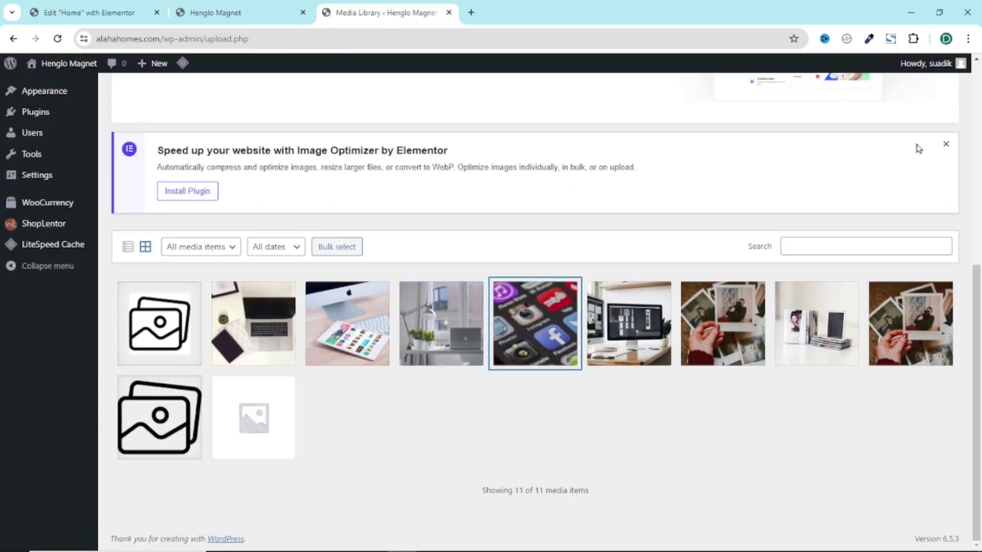
click(434, 308)
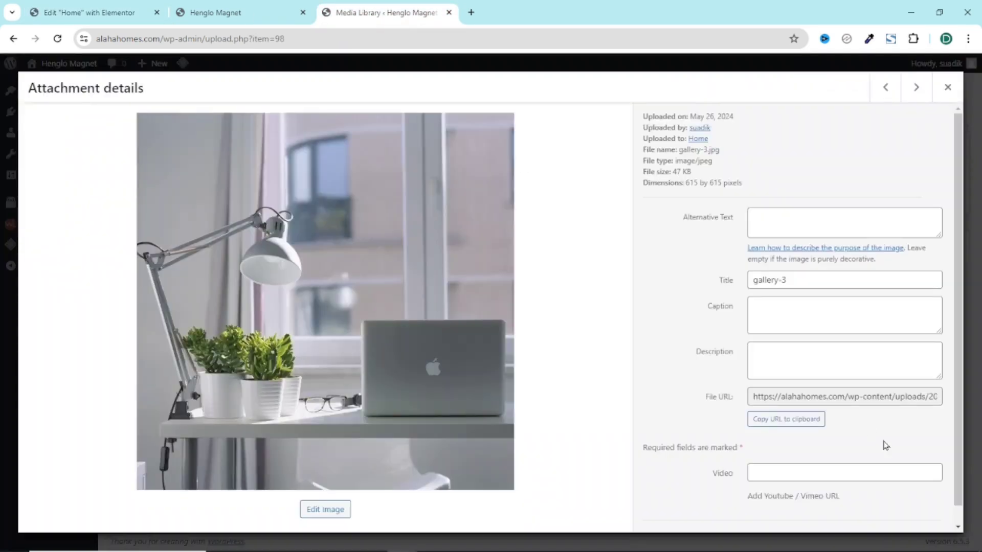
click(793, 420)
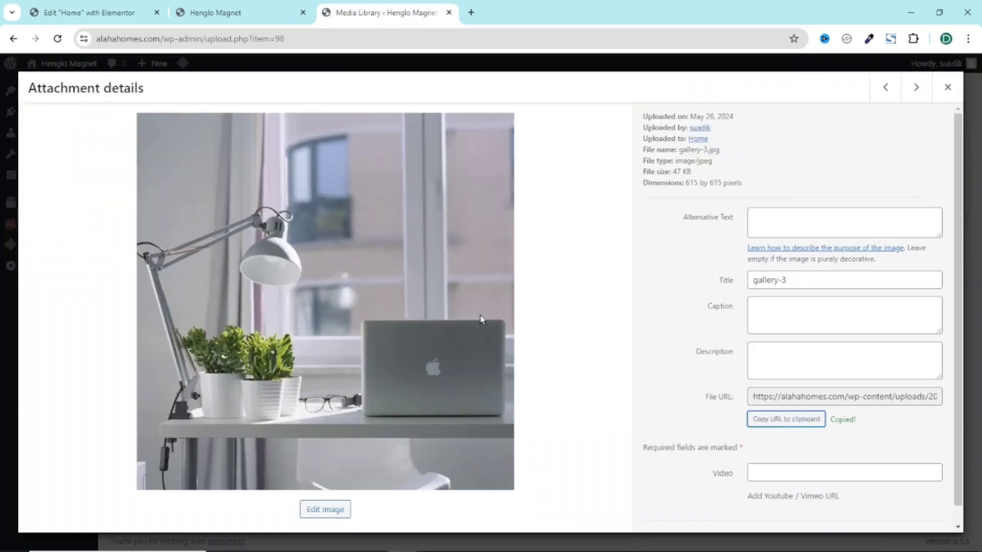
click(77, 15)
Paste the gallery-3 URL on line 19 and change line 20's tab ID to 2533.
click(121, 416)
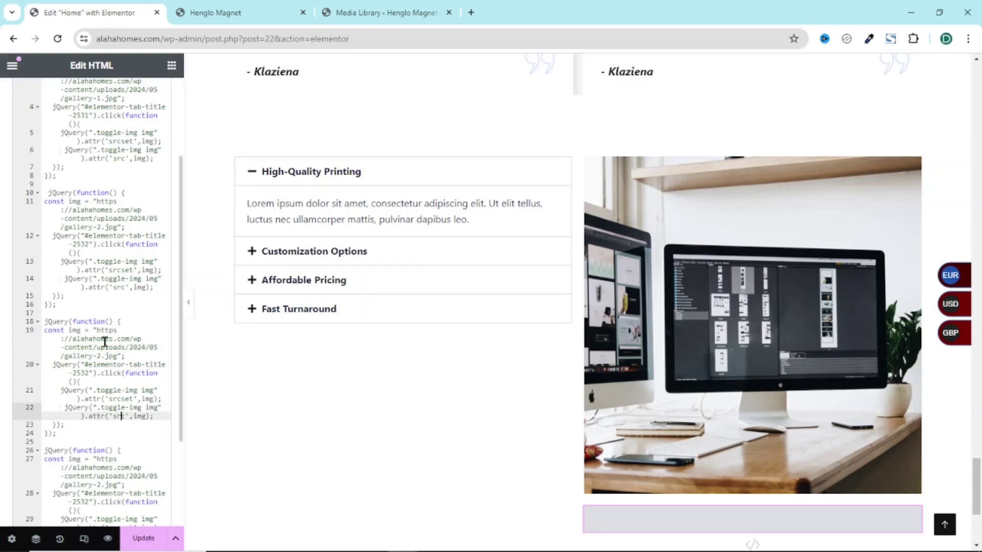
mouse_move(98, 330)
mouse_down()
mouse_move(126, 363)
mouse_move(120, 358)
mouse_up()
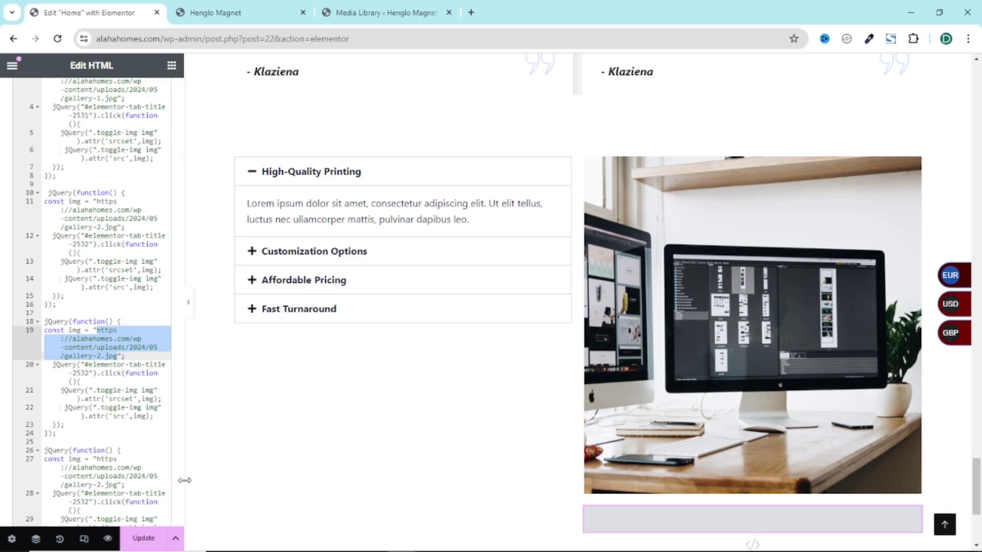
key(ctrl+v)
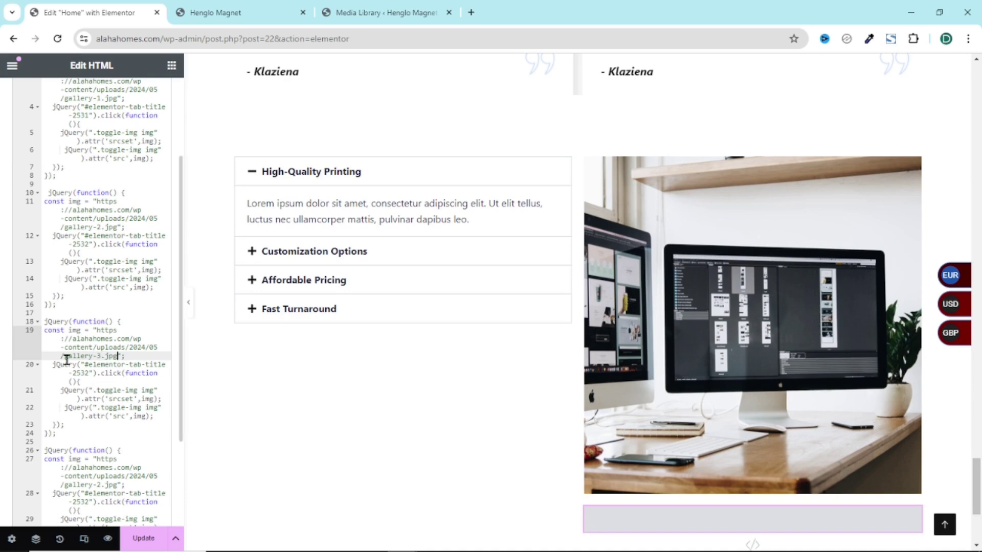
click(89, 375)
key(BackSpace)
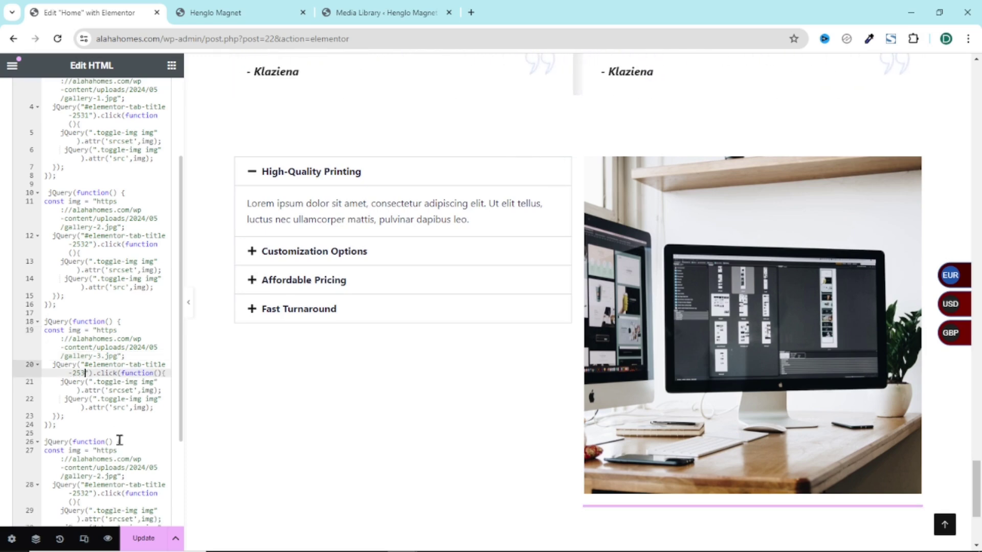
text(3)
scroll(119, 441, down, 2)
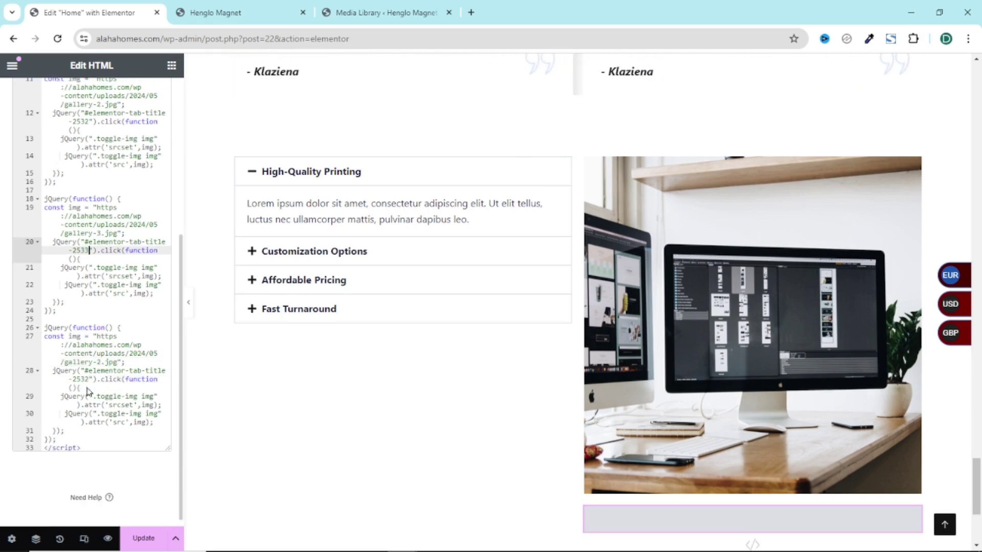
Copy the gallery-4 image's file URL from the Media Library.
click(395, 16)
click(953, 100)
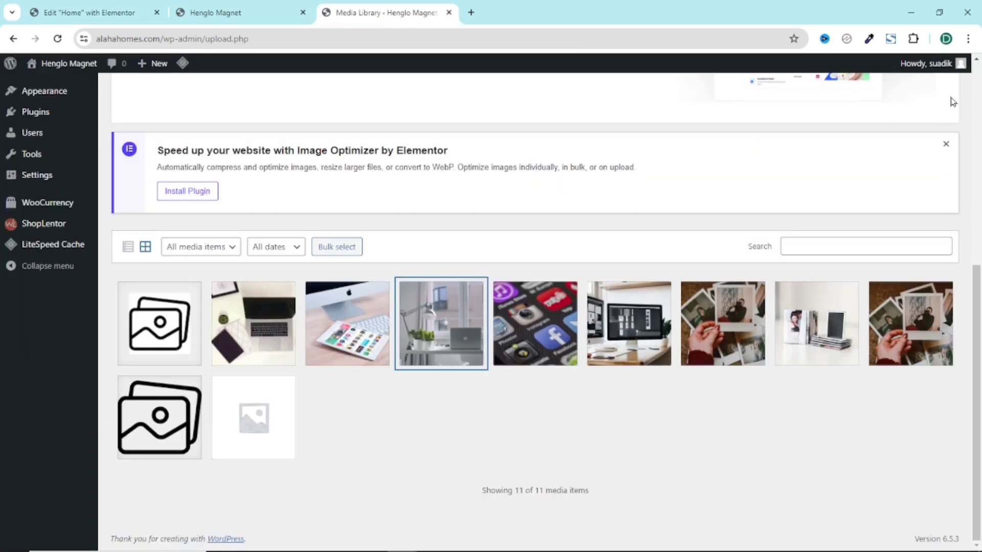
click(384, 352)
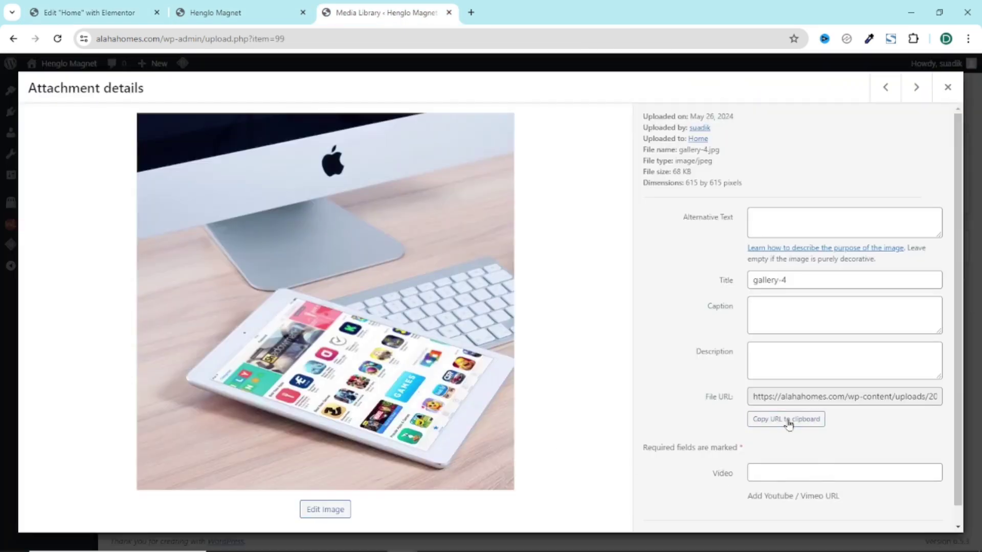
click(786, 420)
click(87, 12)
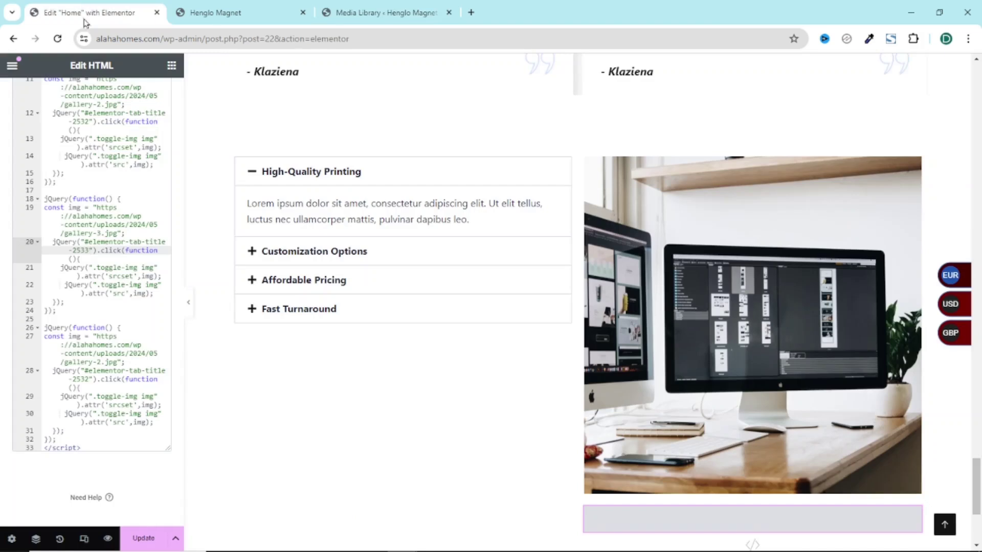
Paste the gallery-4 URL on line 27, set line 28's tab ID to 2534, and save.
scroll(104, 364, down, 1)
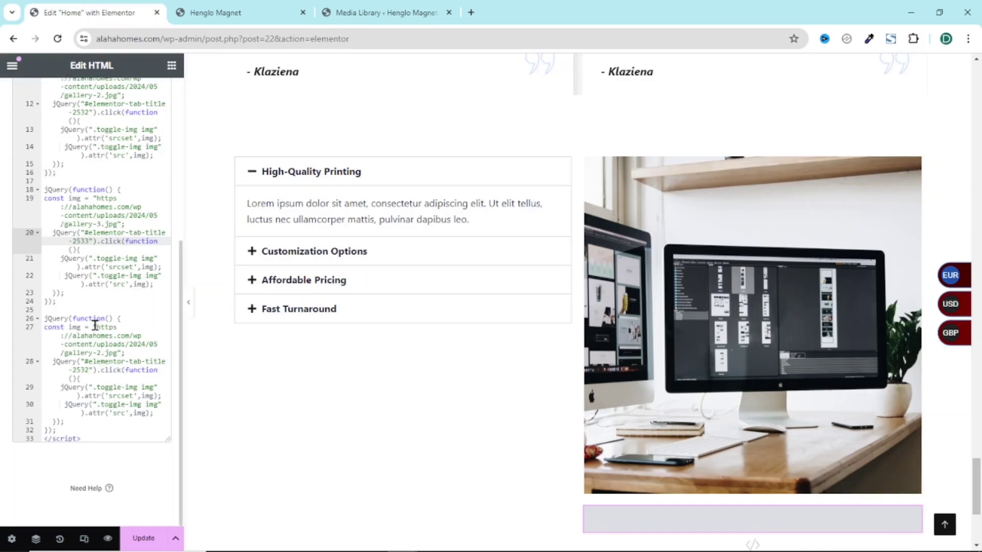
double_click(115, 351)
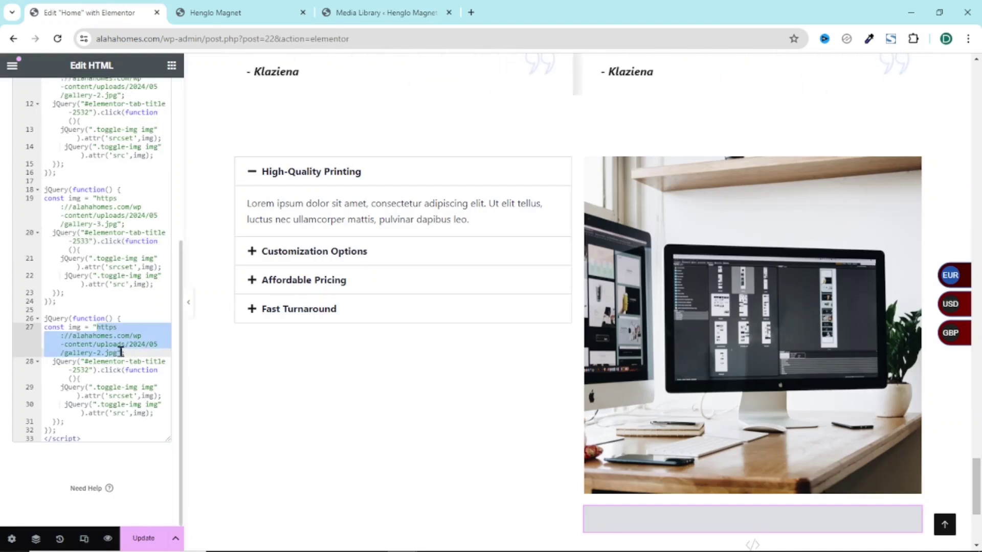
key(BackSpace)
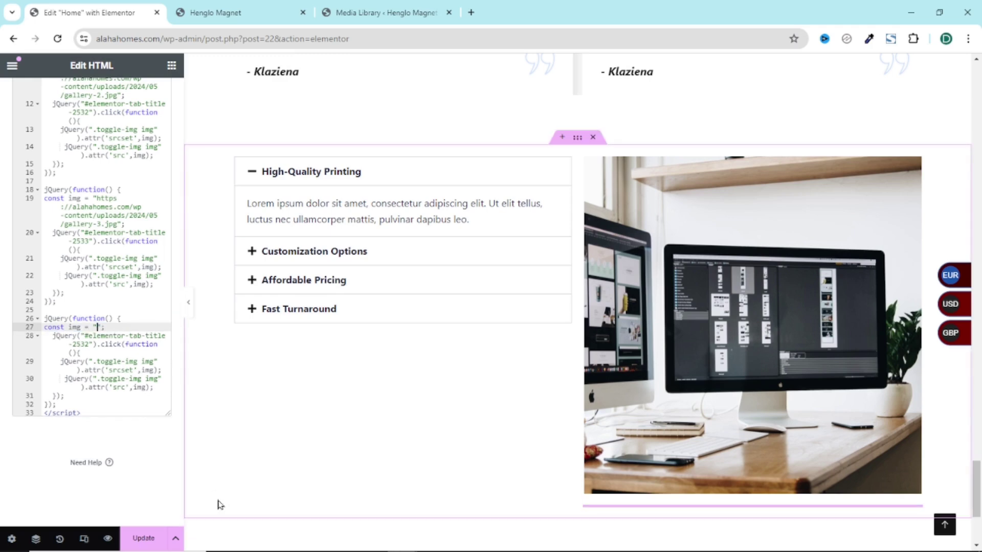
key(ctrl+v)
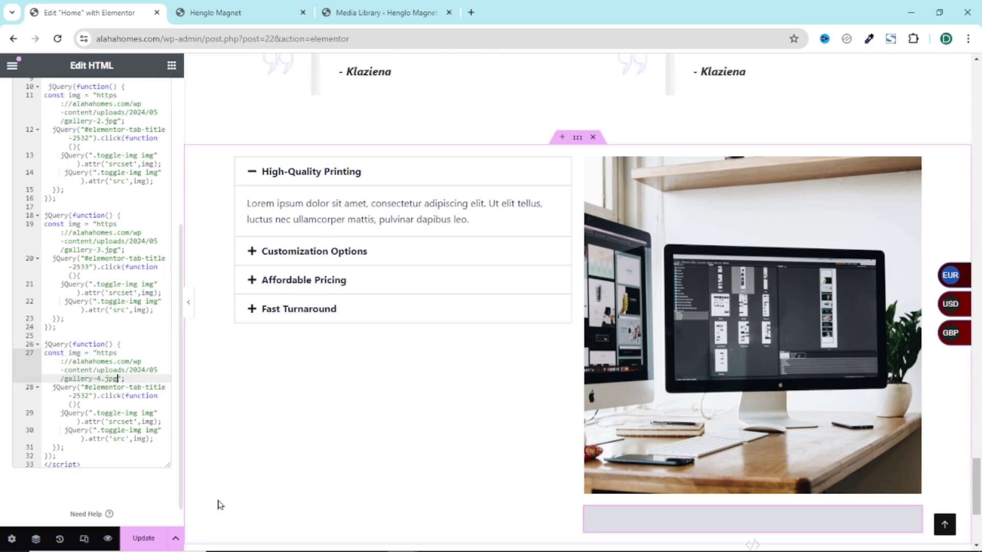
click(85, 400)
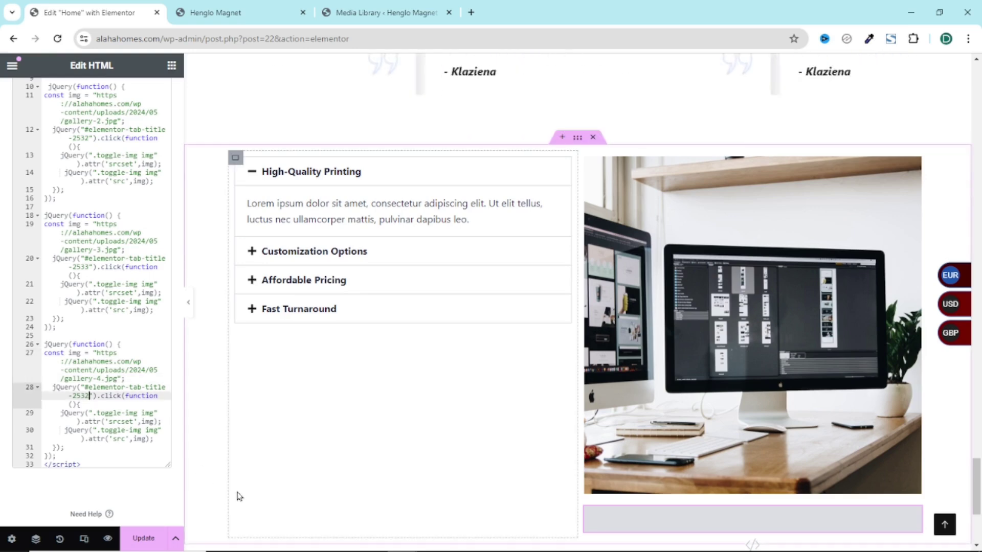
key(BackSpace)
text(4)
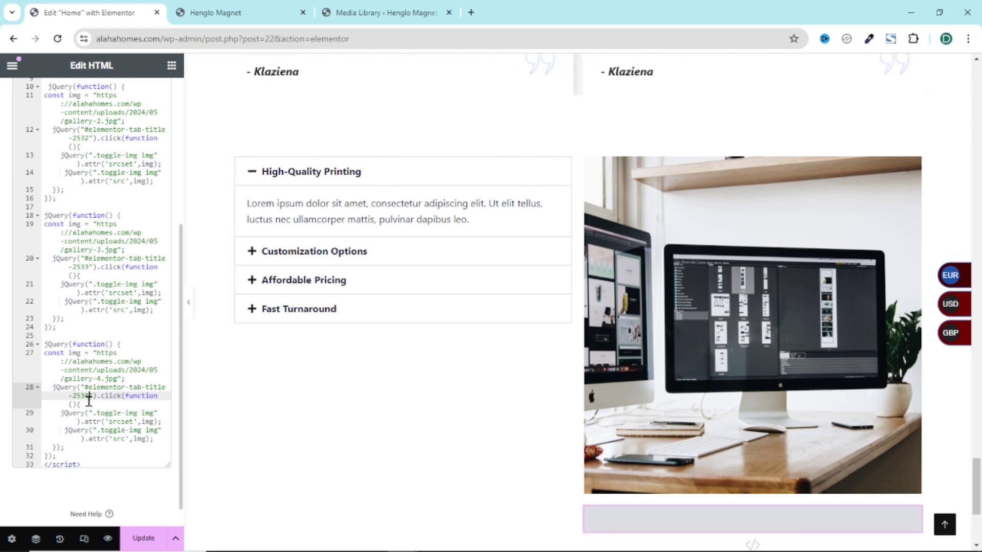
click(148, 544)
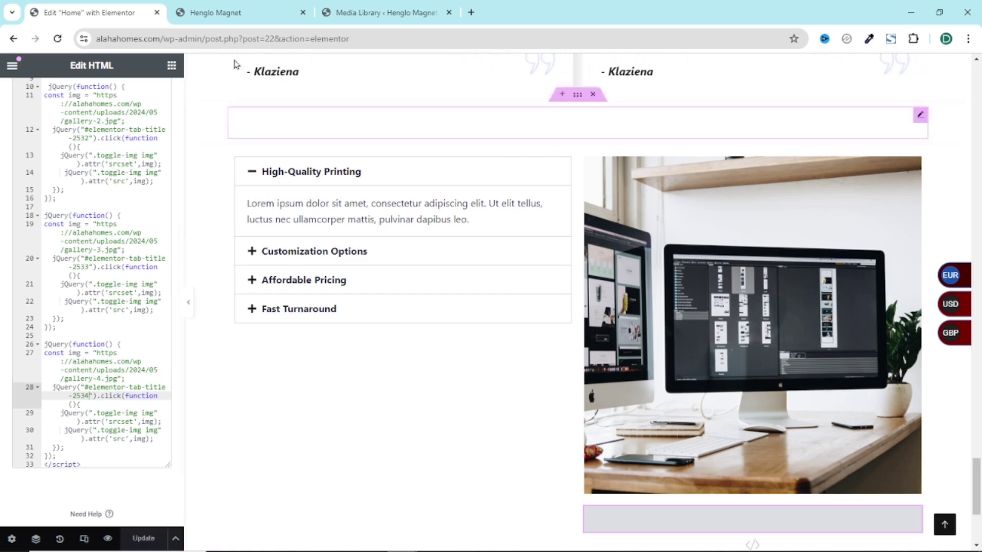
Reload the live homepage and open all four accordion tabs twice to confirm each image swap.
click(235, 14)
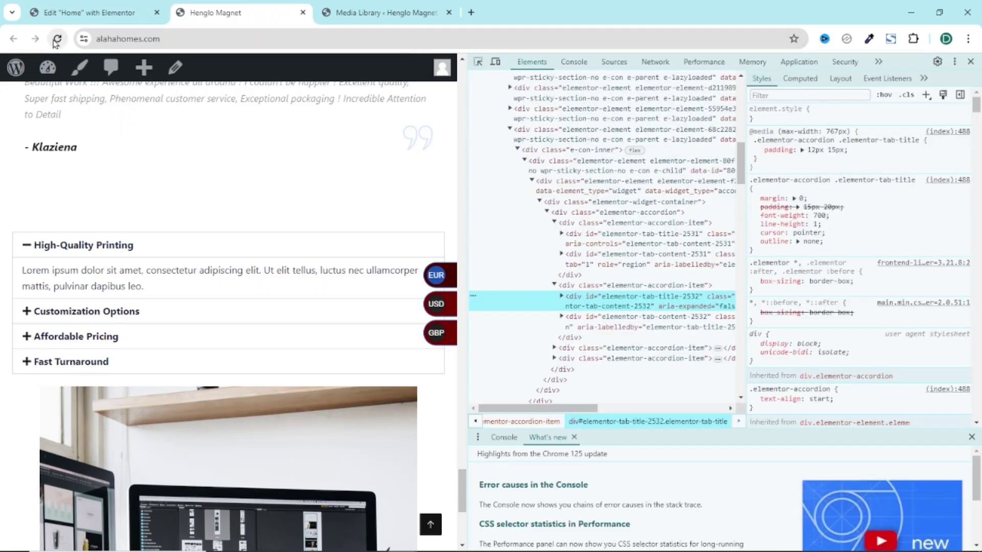
click(56, 40)
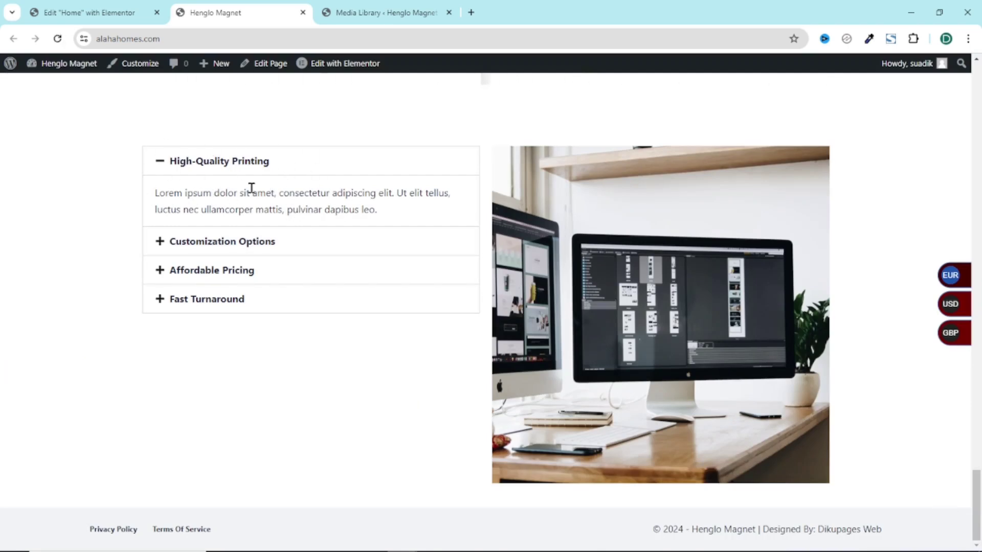
click(241, 244)
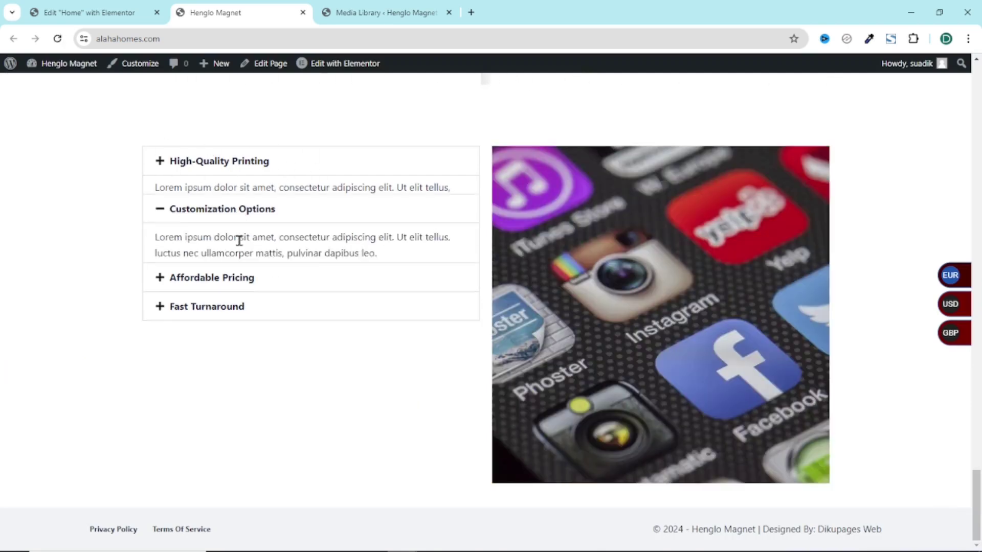
click(222, 289)
click(223, 316)
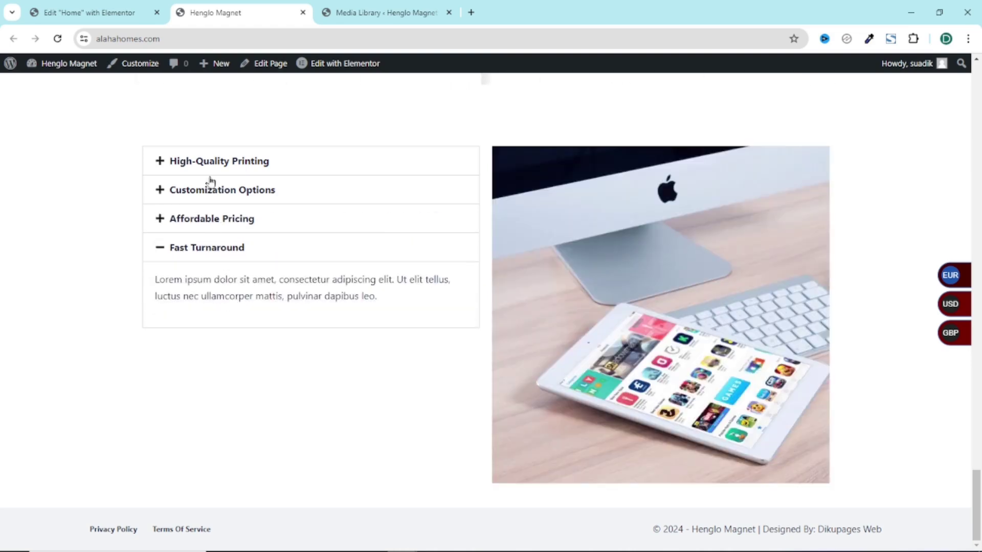
click(219, 161)
click(226, 254)
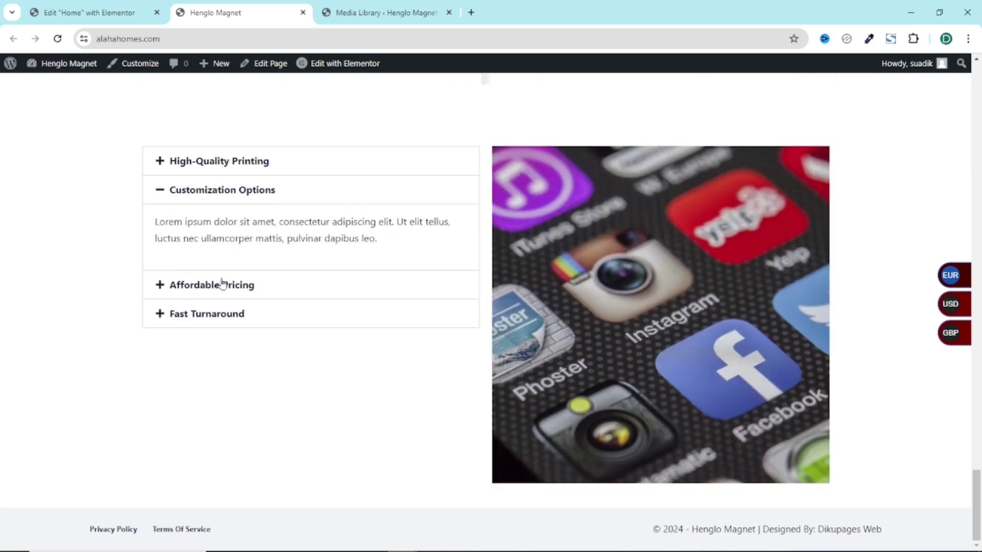
click(223, 284)
click(225, 317)
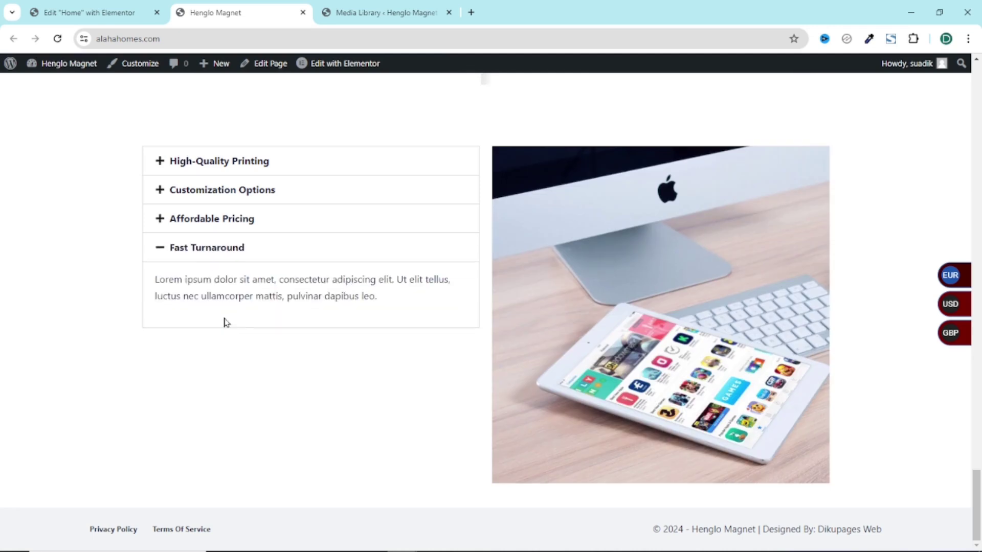
click(256, 172)
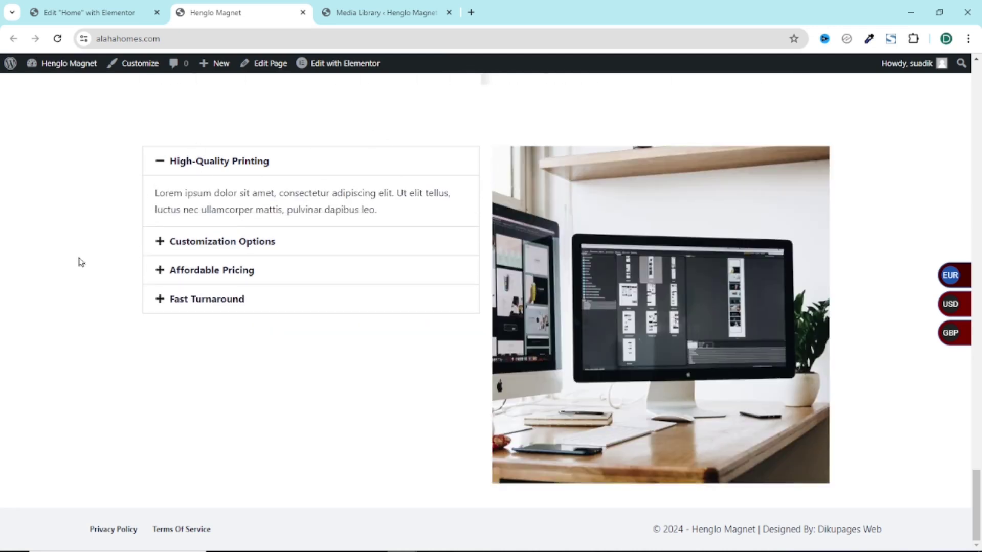
click(92, 15)
scroll(583, 220, up, 1)
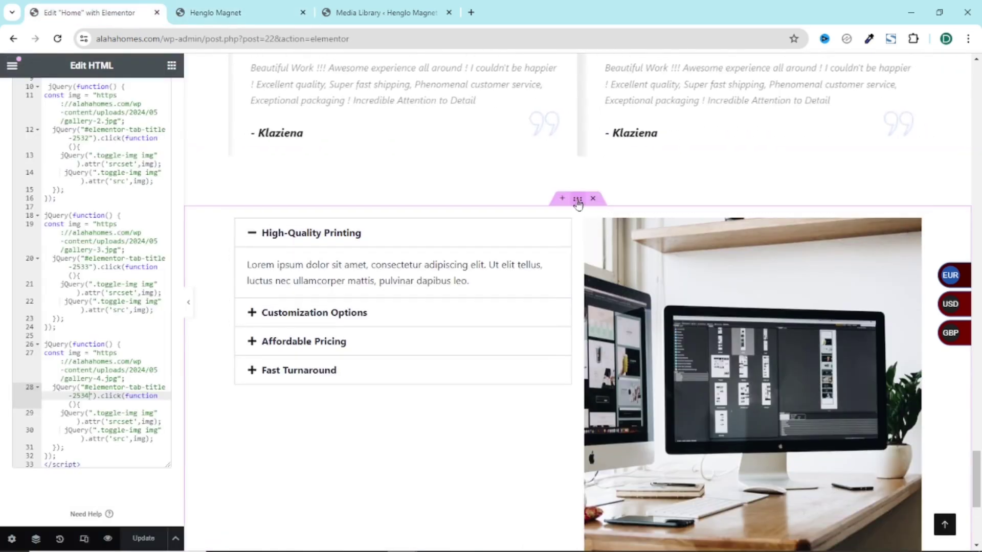
Set the accordion section's Align Items to Center and save with Update.
click(577, 200)
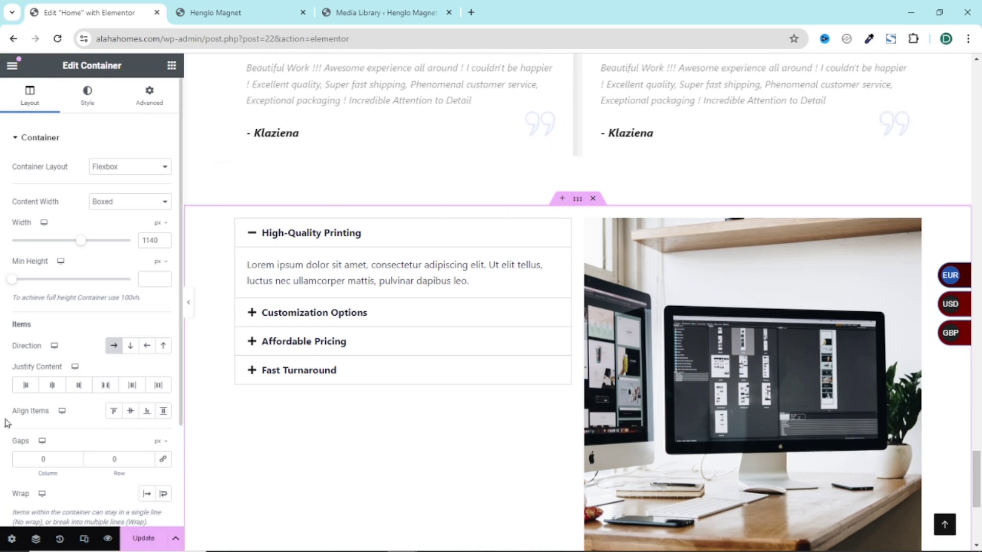
click(129, 415)
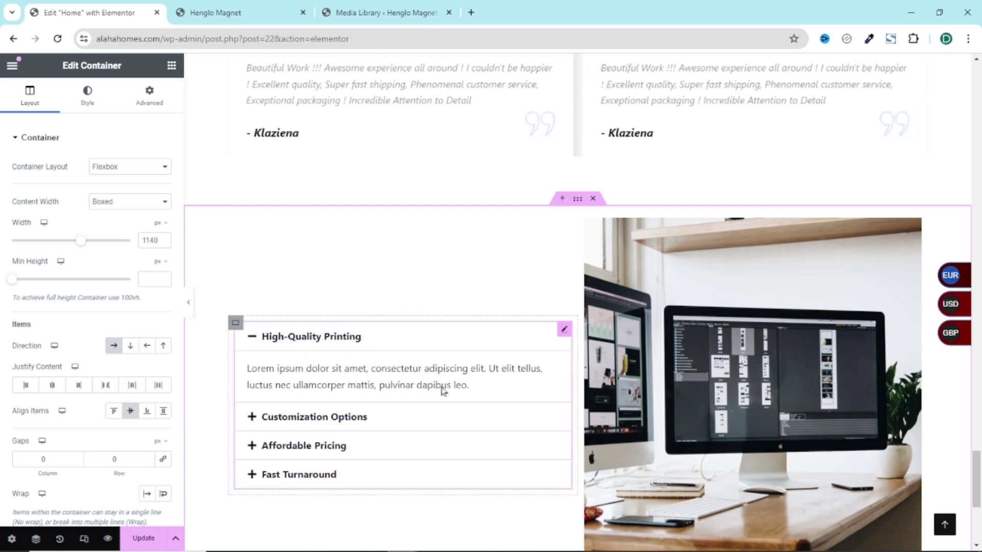
click(152, 529)
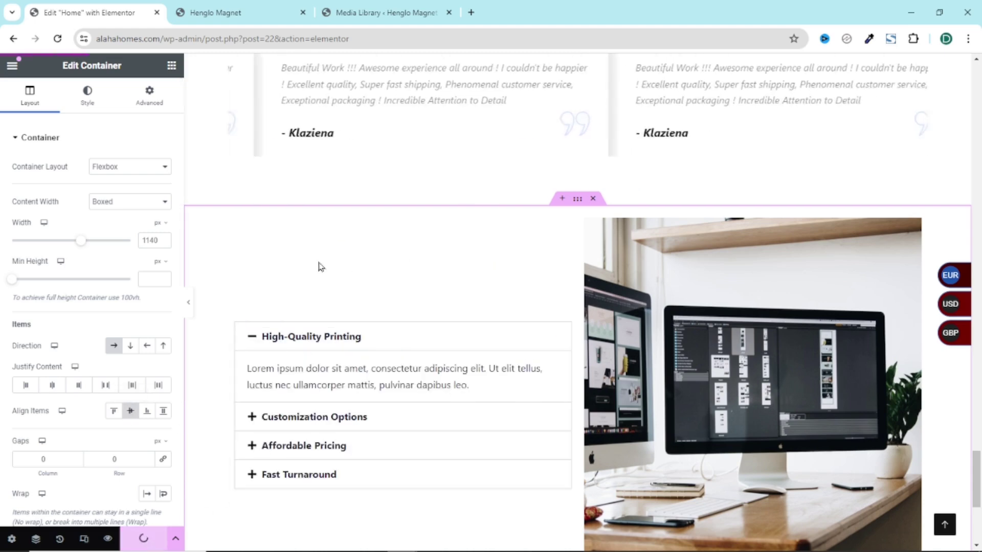
click(247, 15)
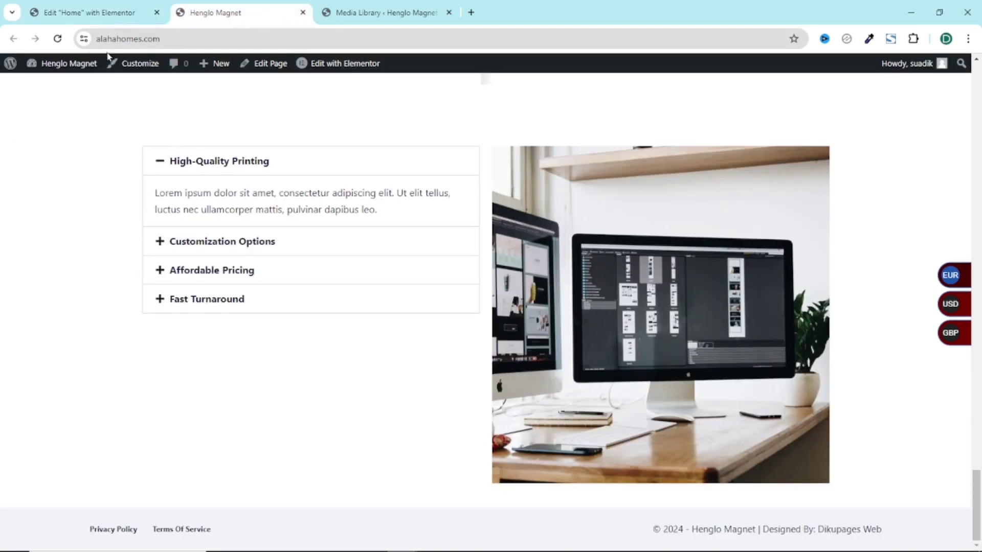
Reload the live homepage and cycle through the four accordion tabs to check centring and images.
click(58, 39)
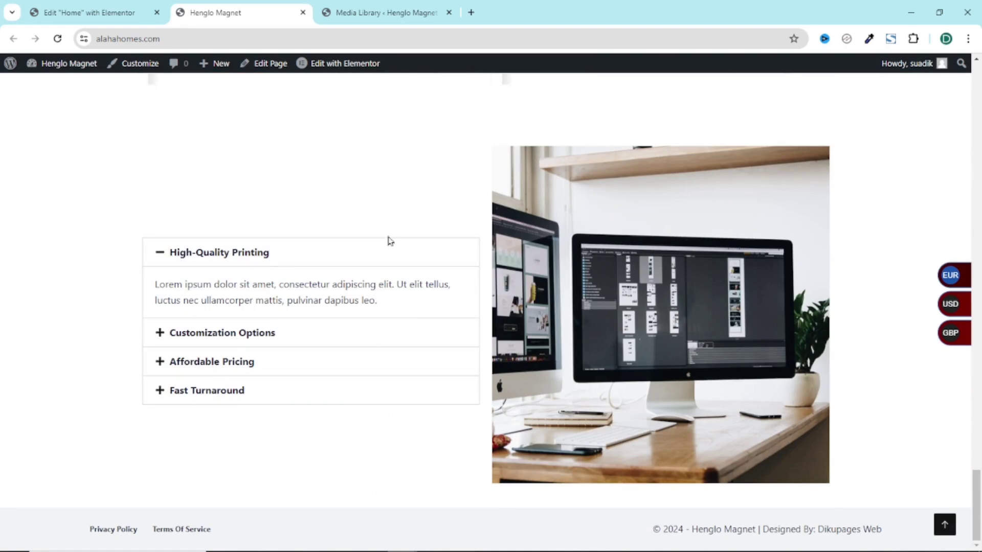
click(227, 340)
click(255, 368)
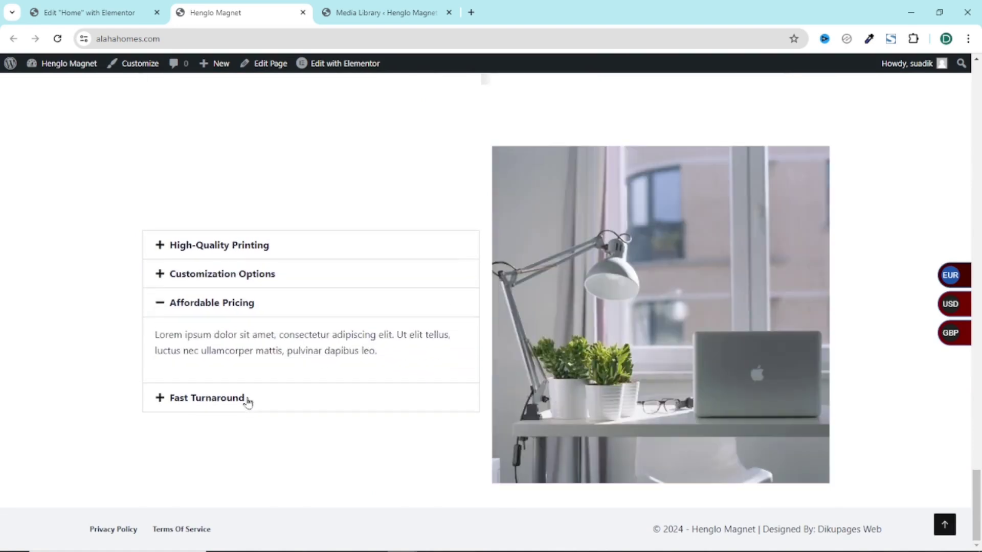
click(260, 248)
click(260, 338)
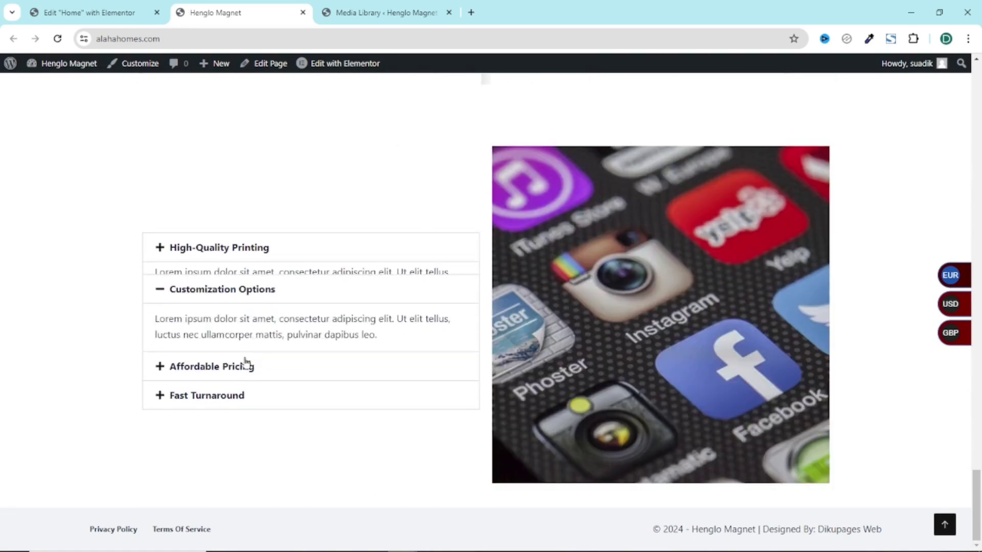
click(245, 366)
click(241, 397)
click(244, 277)
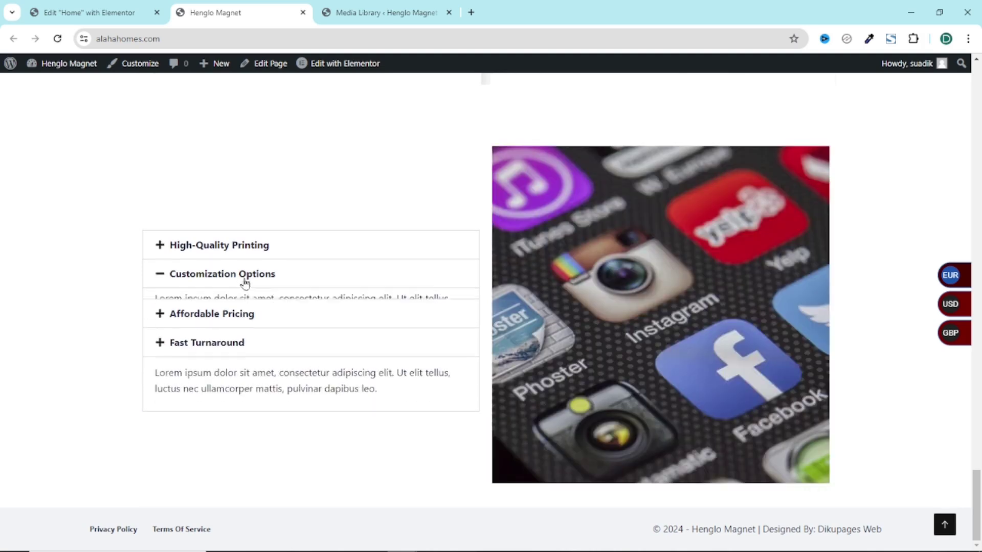
click(251, 248)
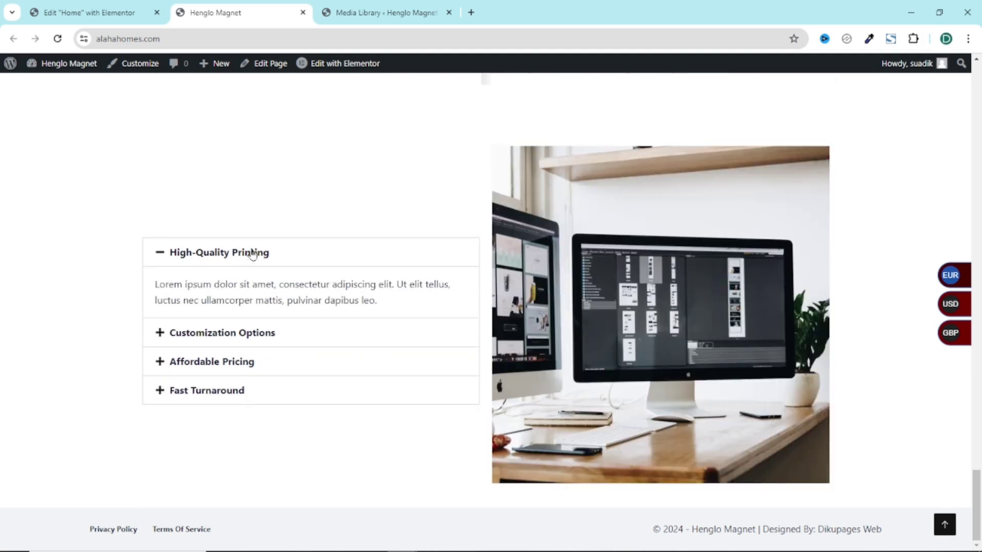